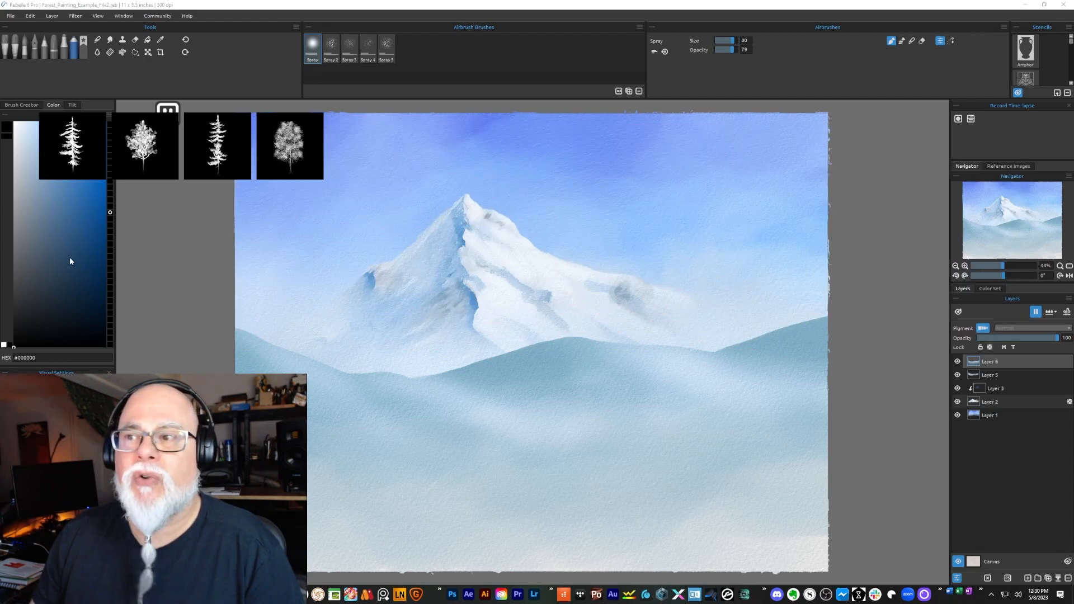
Step: Load Distant_Forest-1.png from the Distant Forest folder as the Distant Forest brush's shape in the Brush Creator
click(35, 107)
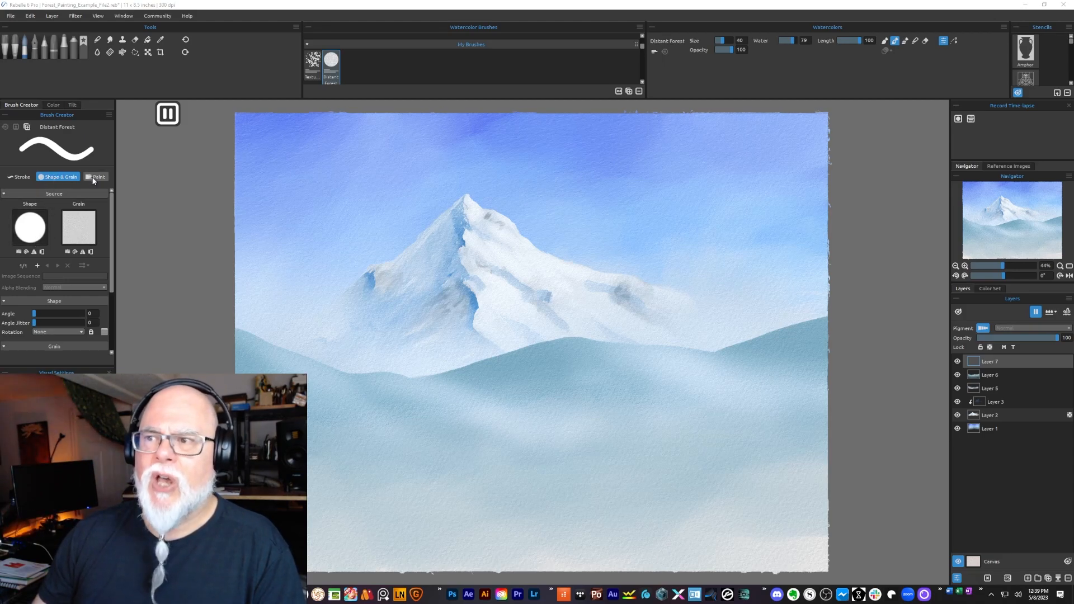
click(22, 176)
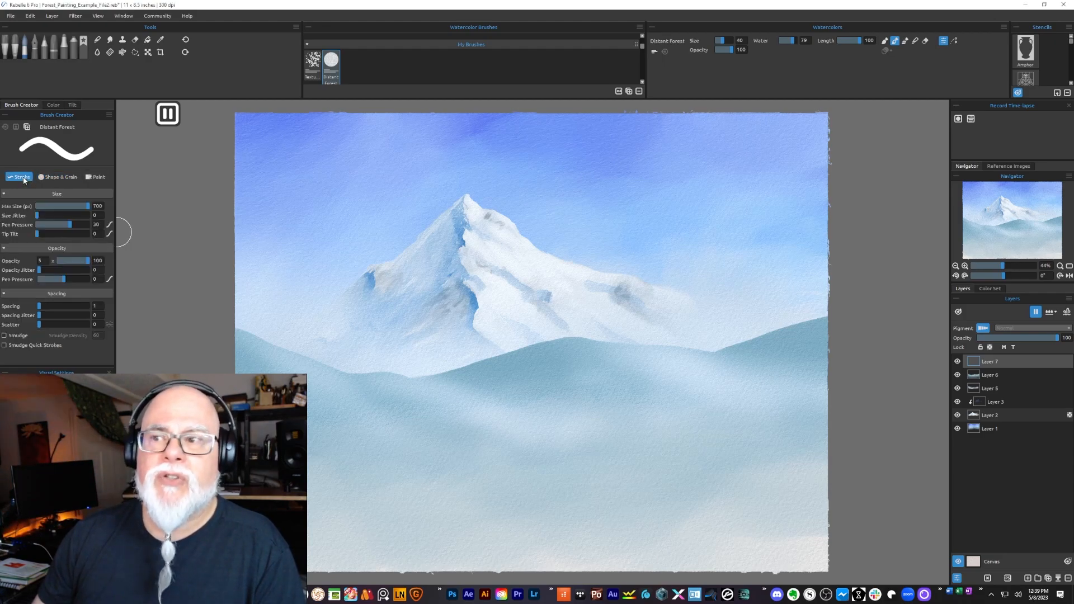
click(61, 178)
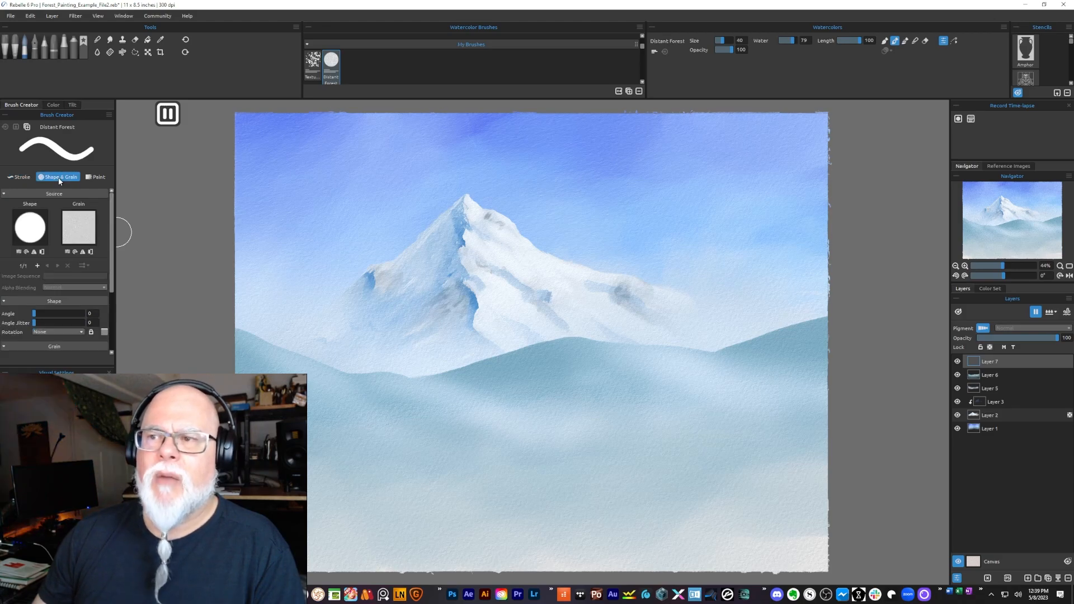
click(31, 229)
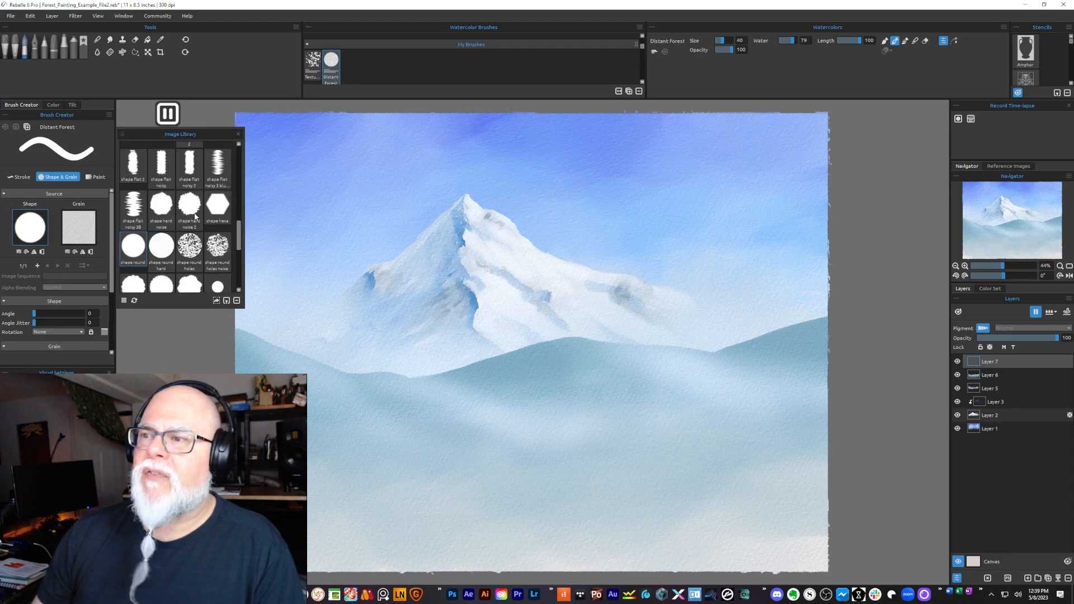
scroll(230, 235, up, 5)
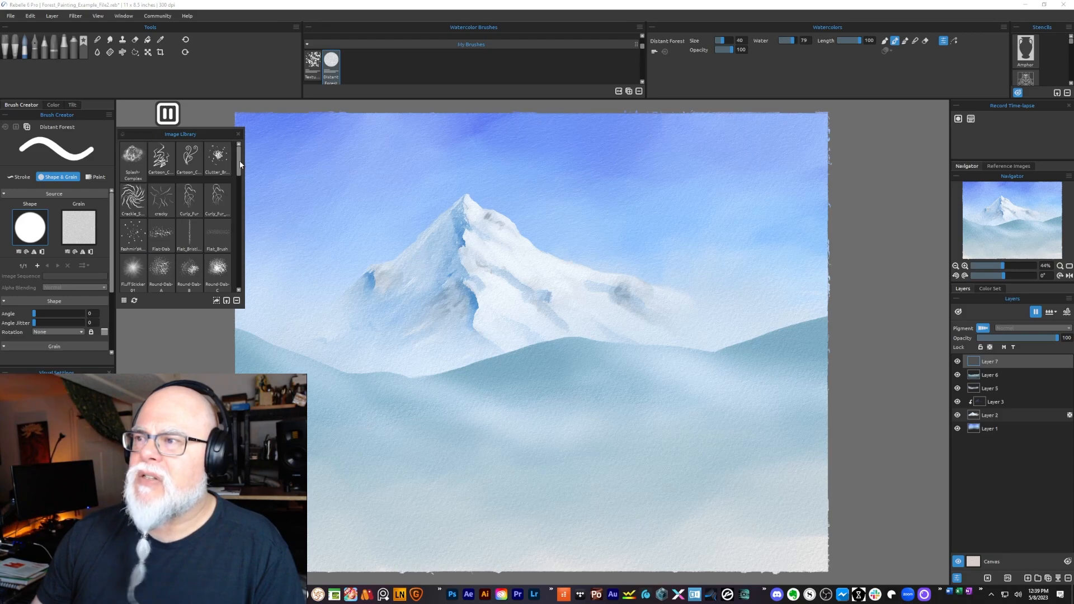
mouse_move(238, 160)
mouse_down()
mouse_move(251, 287)
mouse_move(240, 155)
mouse_up()
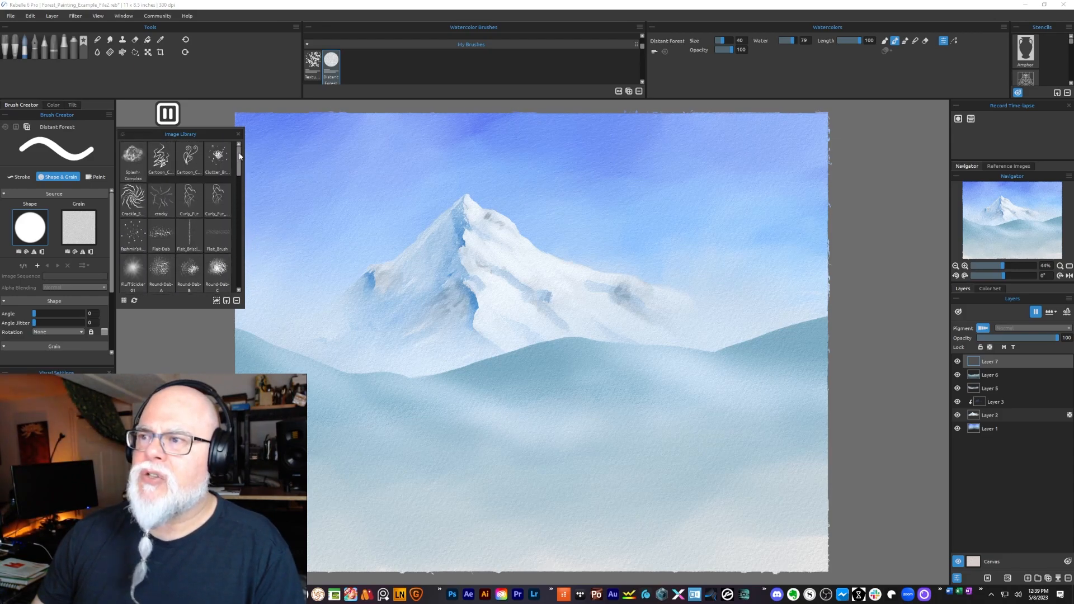
click(226, 301)
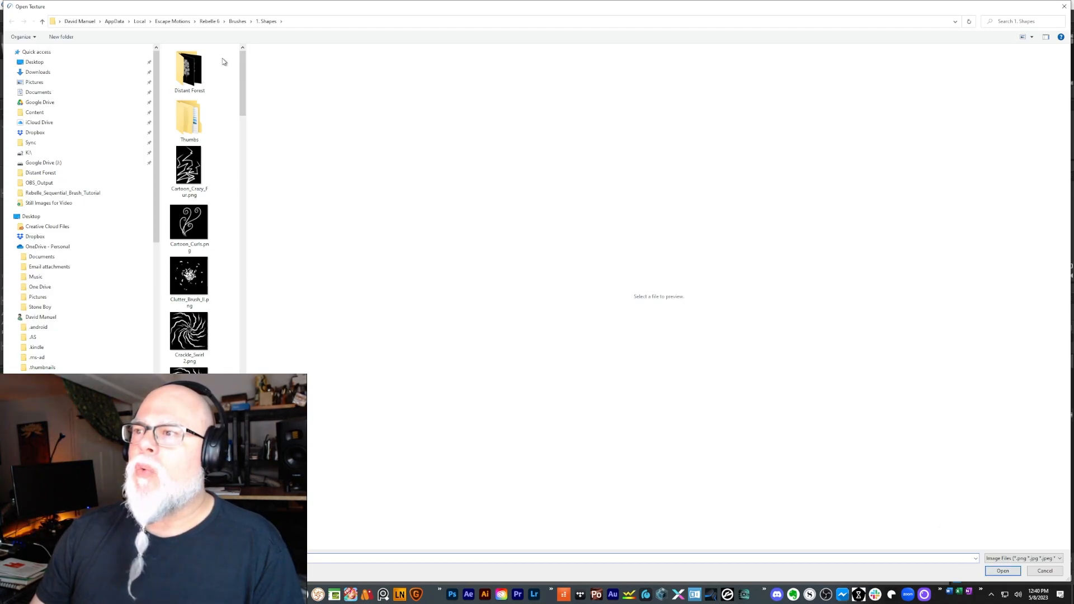
double_click(187, 72)
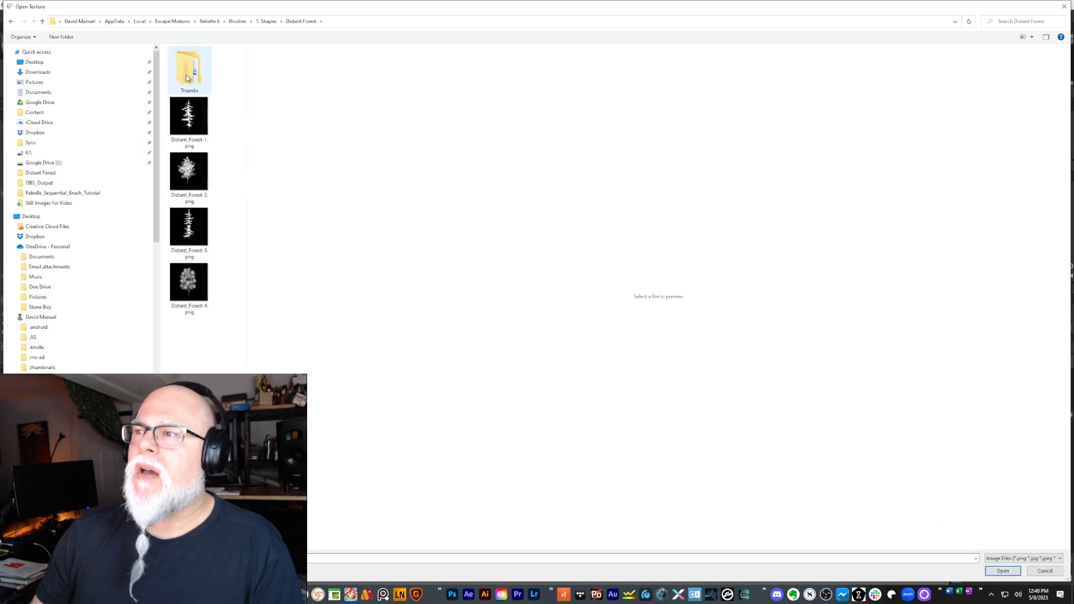
double_click(192, 119)
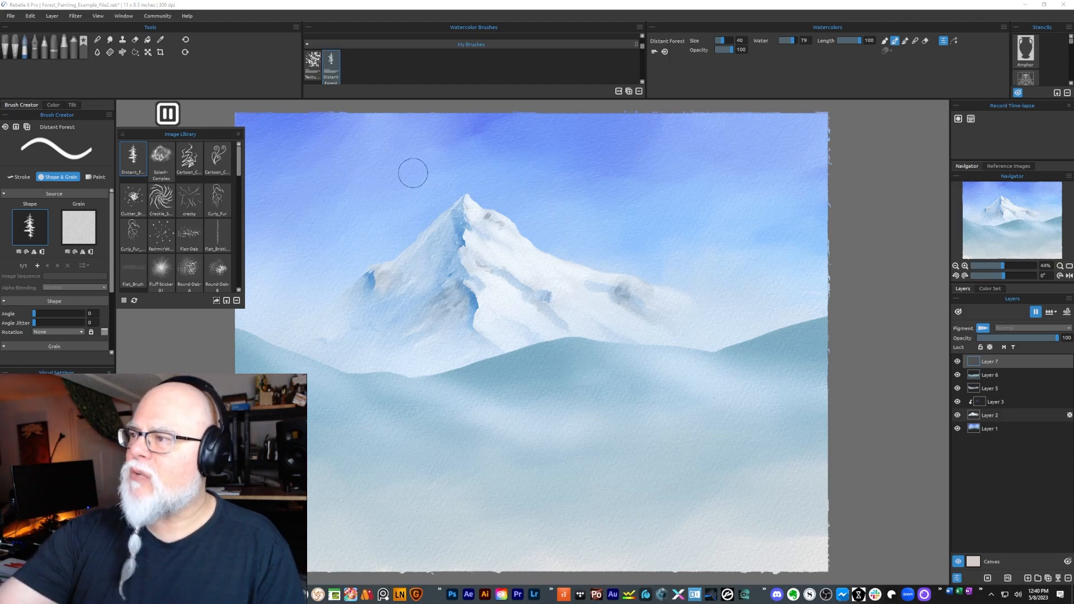
Step: Set the brush spacing to 71, painting test strokes across the sky and mountain before and after the change, and clear them
mouse_move(358, 202)
mouse_down()
mouse_move(434, 172)
mouse_move(725, 178)
mouse_up()
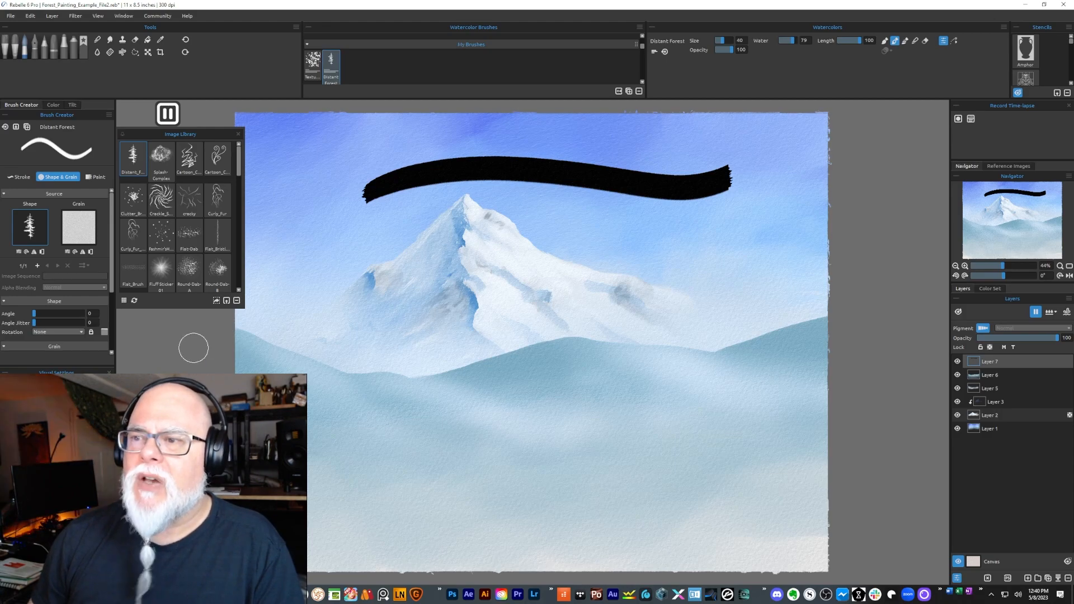
click(21, 177)
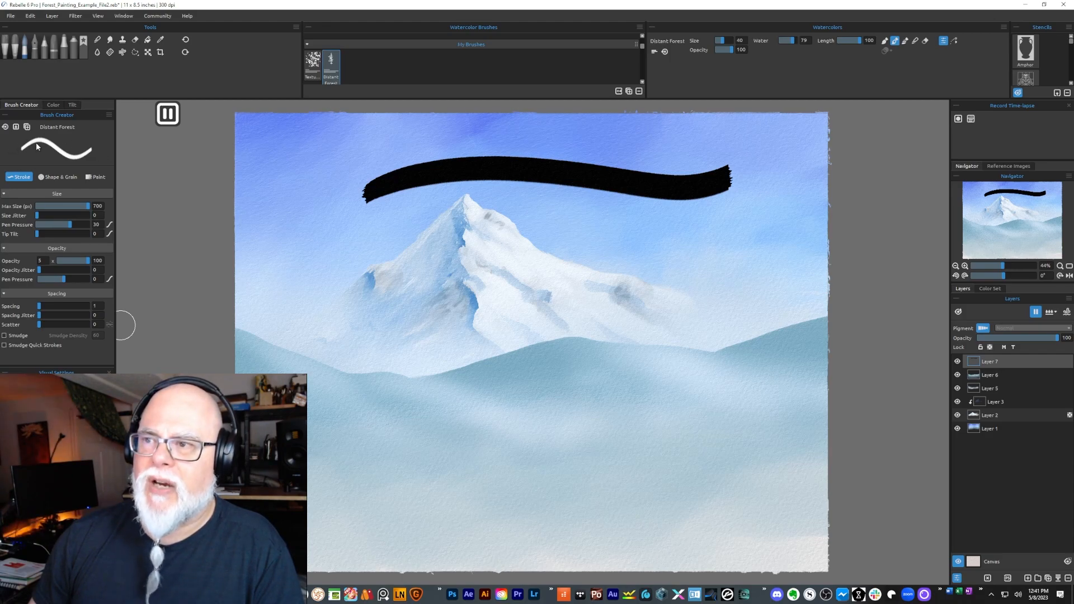
drag(39, 310, 57, 311)
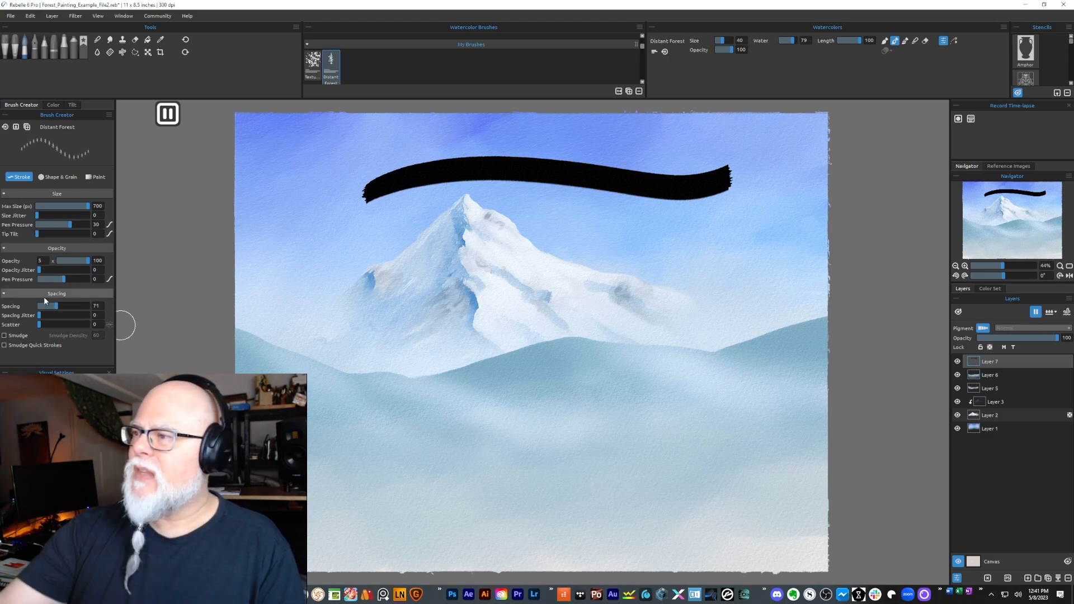
mouse_move(329, 257)
mouse_down()
mouse_move(520, 245)
mouse_move(770, 255)
mouse_up()
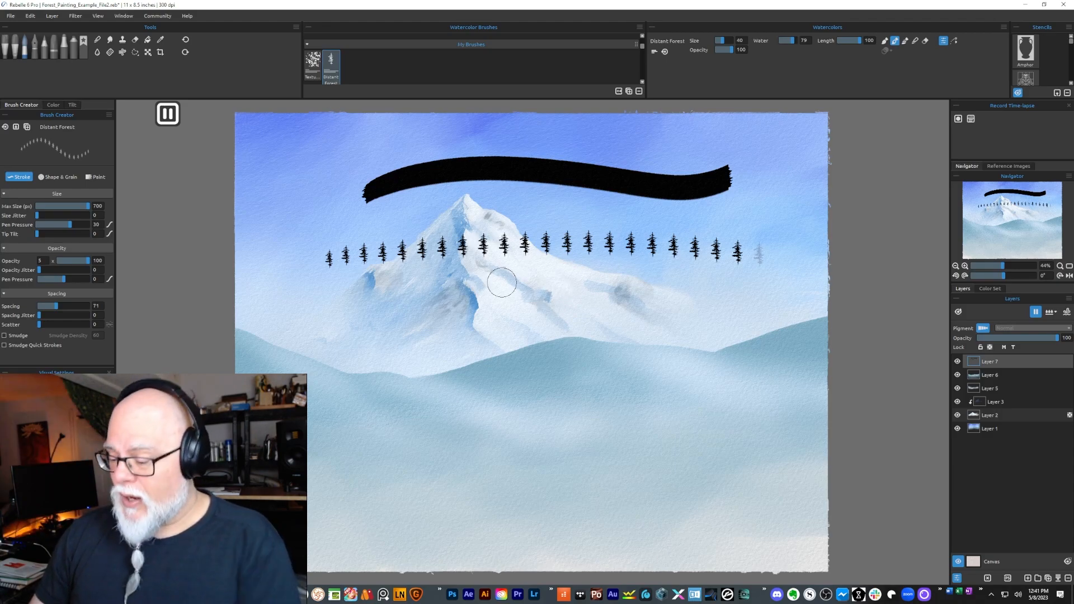
key(Delete)
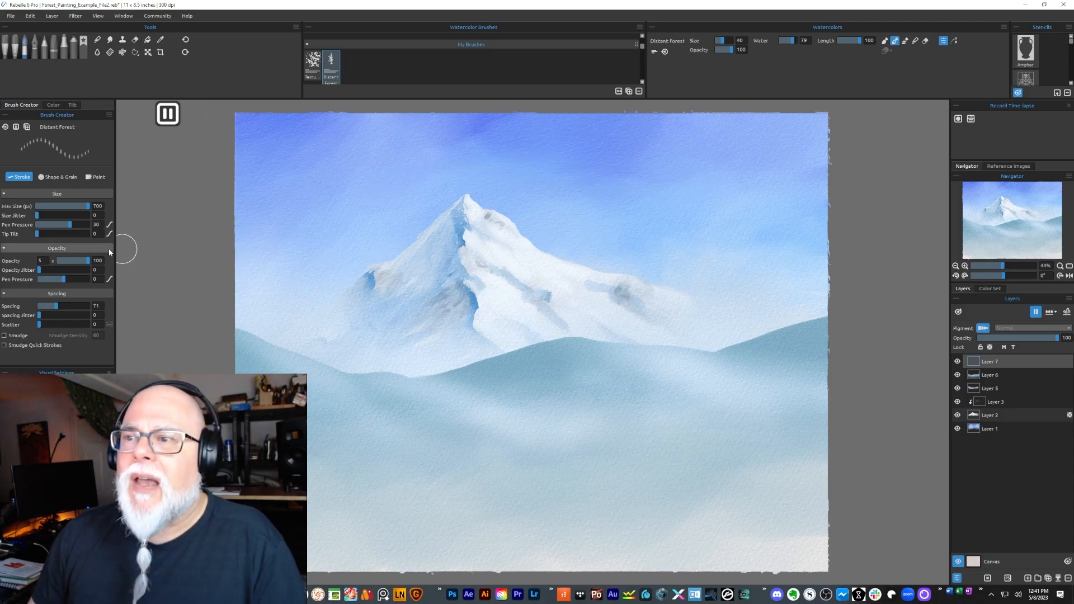
Step: Add a second shape and grain entry to the brush and load Distant_Forest-2.png as its shape
click(55, 176)
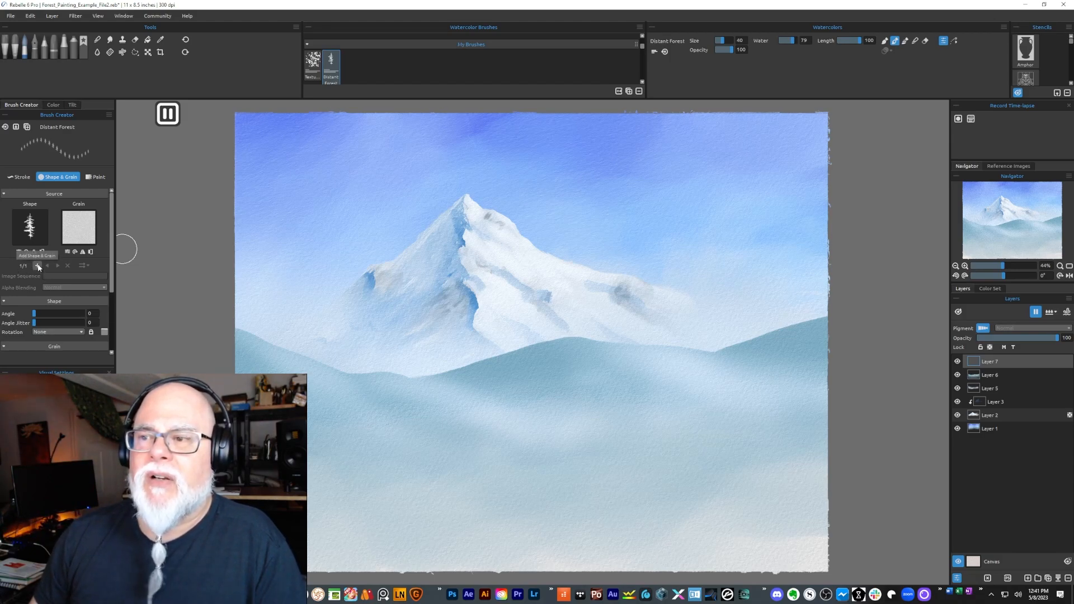
click(37, 266)
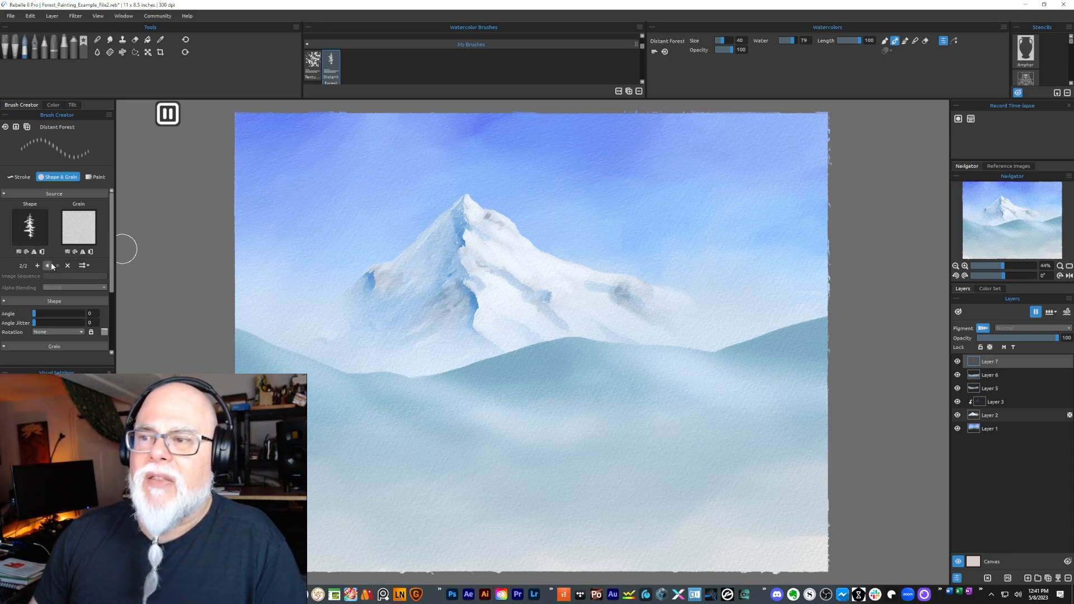
click(48, 266)
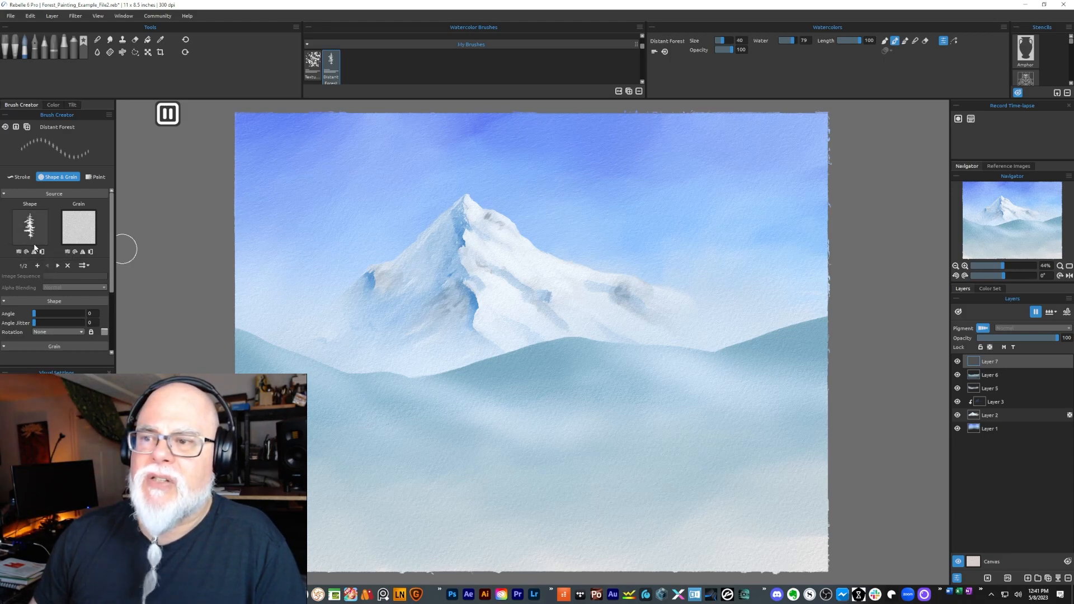
click(58, 266)
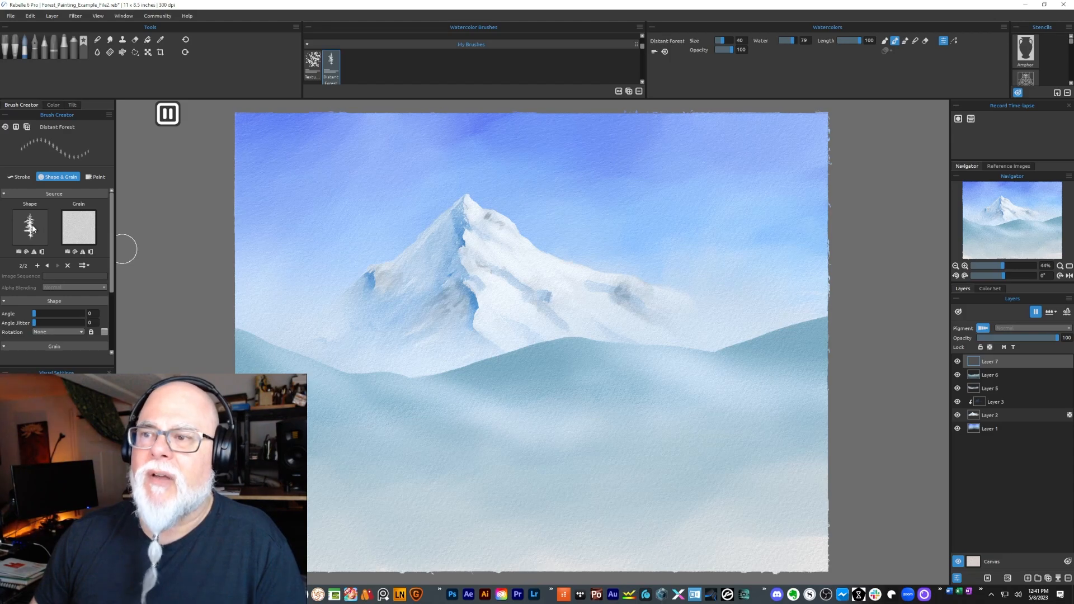
click(32, 228)
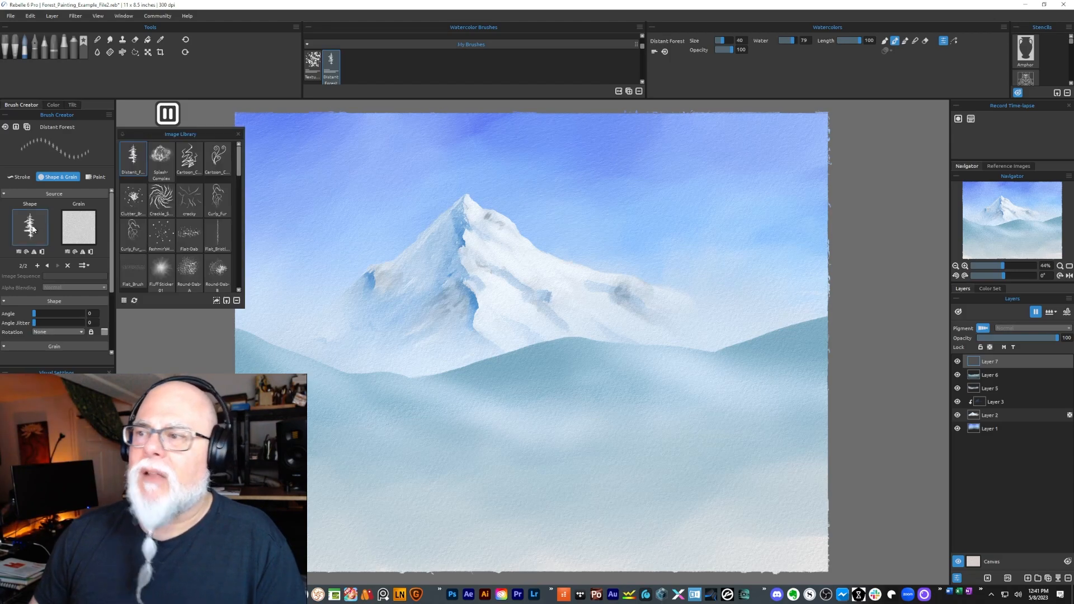
click(227, 301)
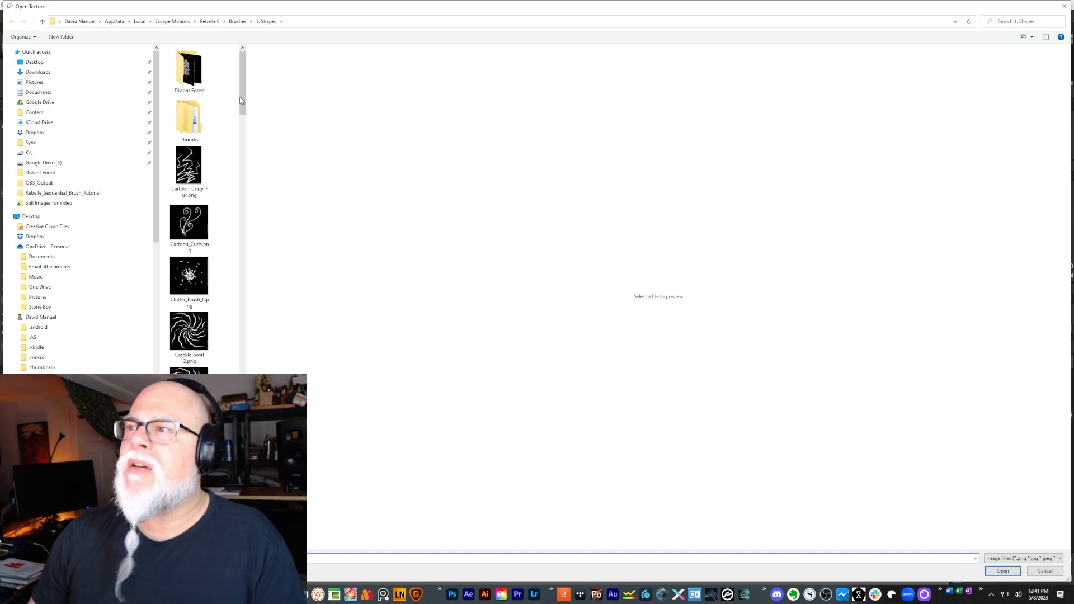
double_click(189, 80)
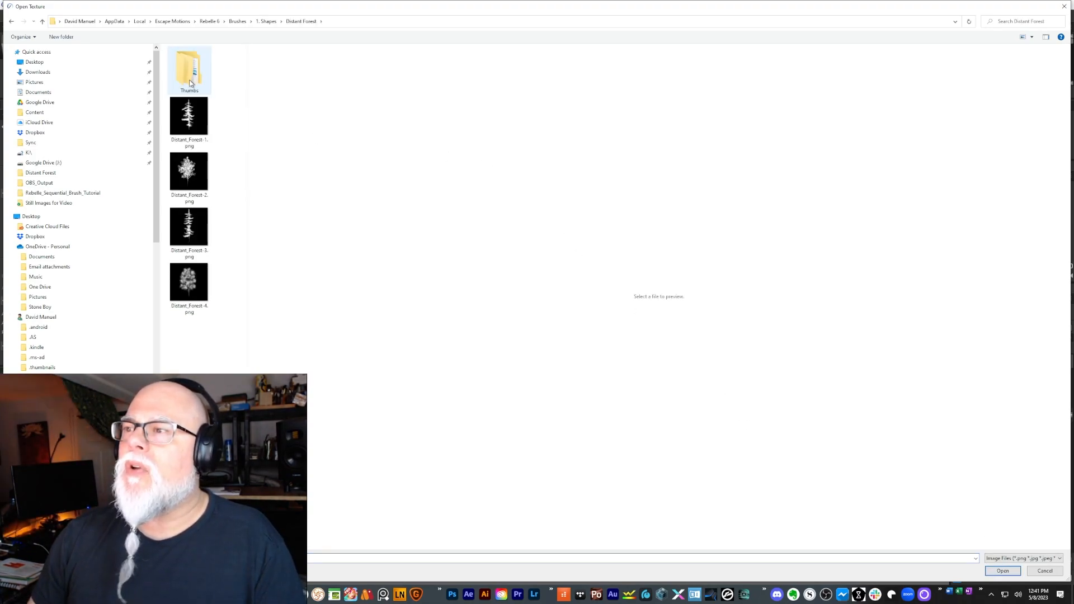
double_click(199, 174)
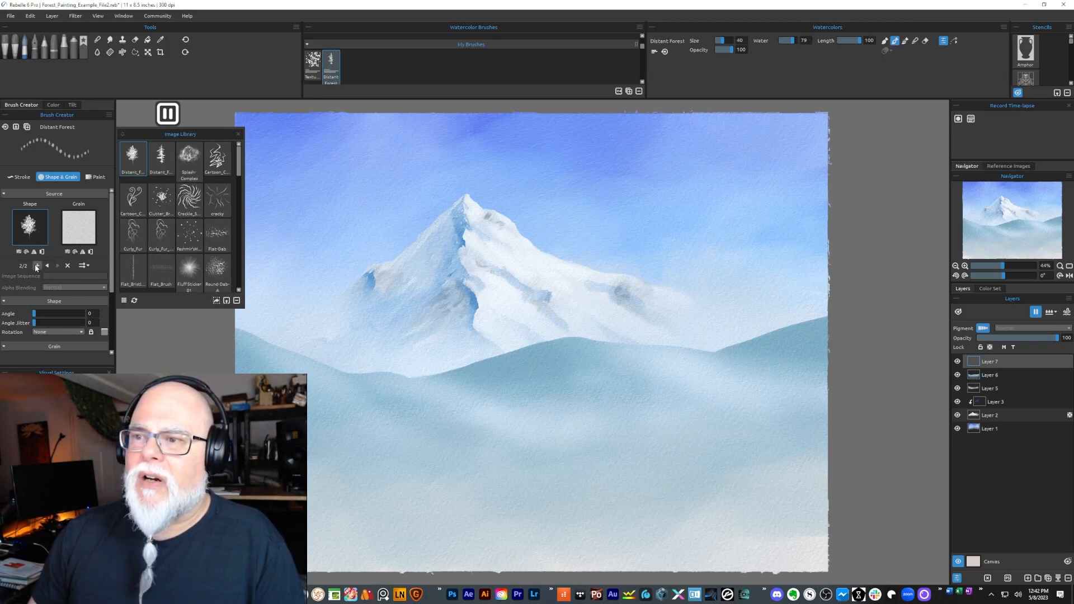
Step: Add Distant_Forest-3.png from the Distant Forest folder as the third shape in the brush's sequence
click(227, 301)
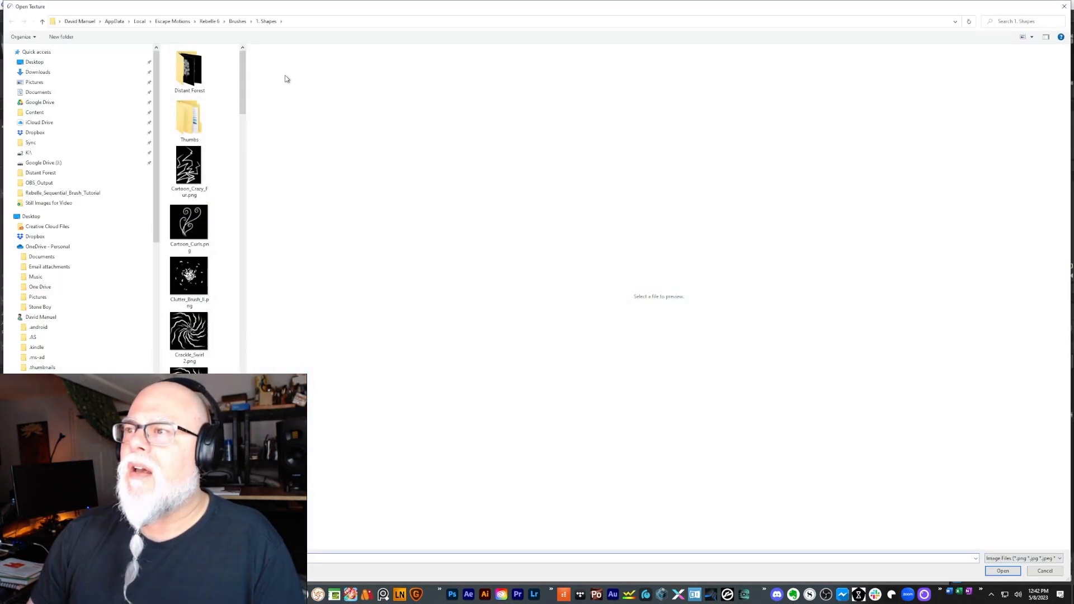
double_click(189, 70)
double_click(208, 231)
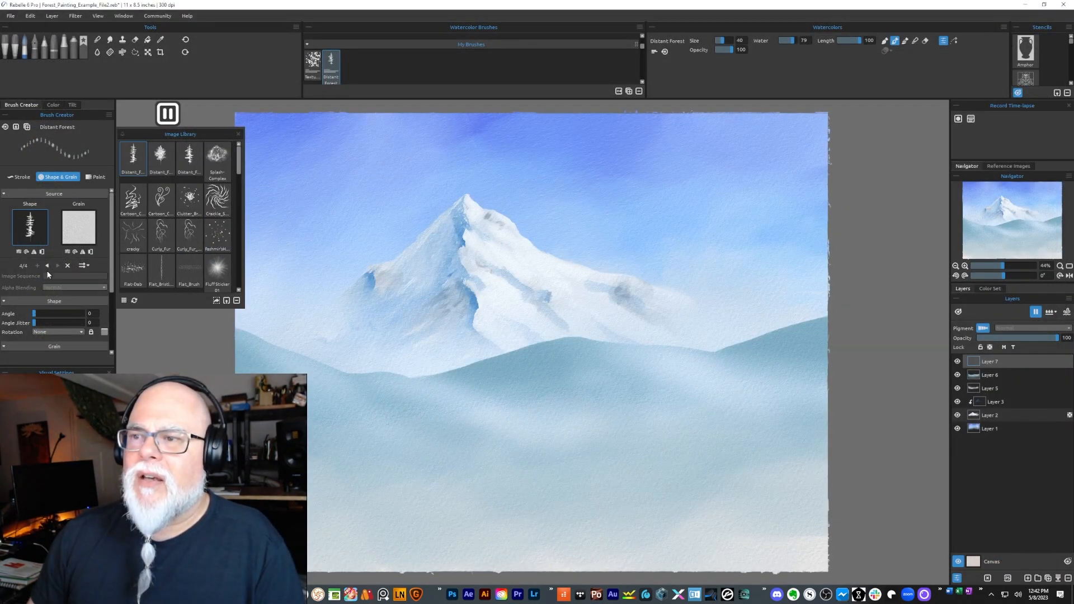
Step: Load Distant_Forest-4.png as the fourth shape in the brush's sequence and close the image library
click(227, 300)
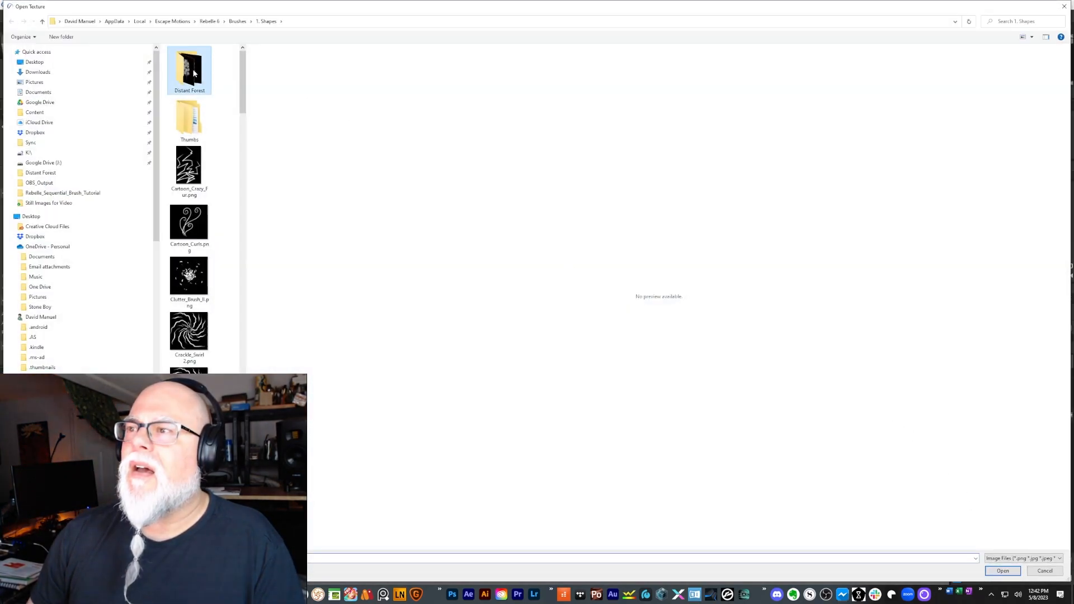
double_click(189, 70)
double_click(193, 287)
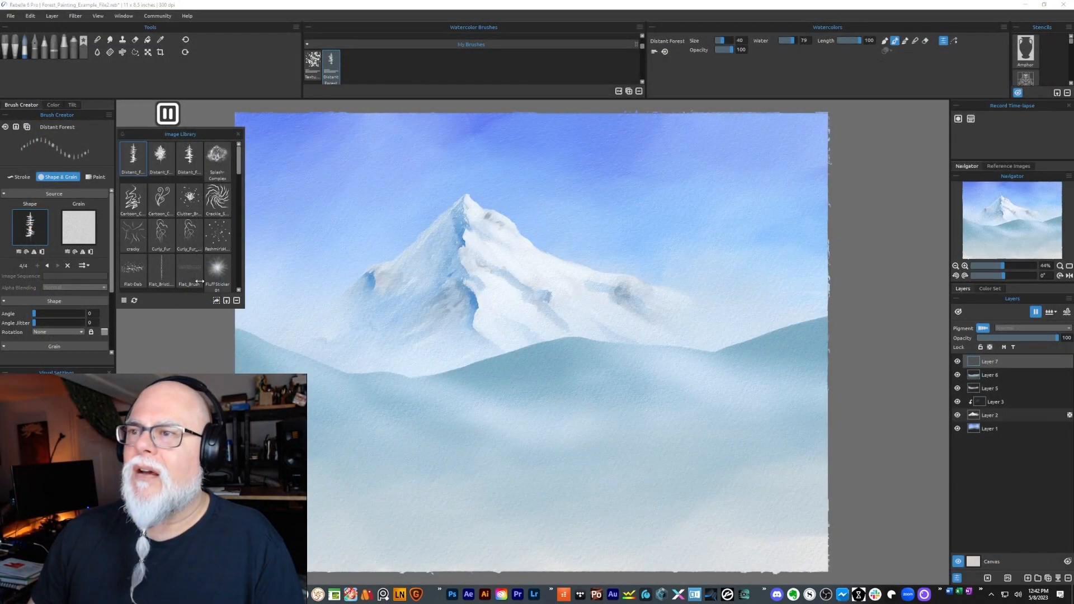
click(238, 135)
Step: Step back and forth through the brush's four tree shapes to check each one, ending on the first
click(48, 265)
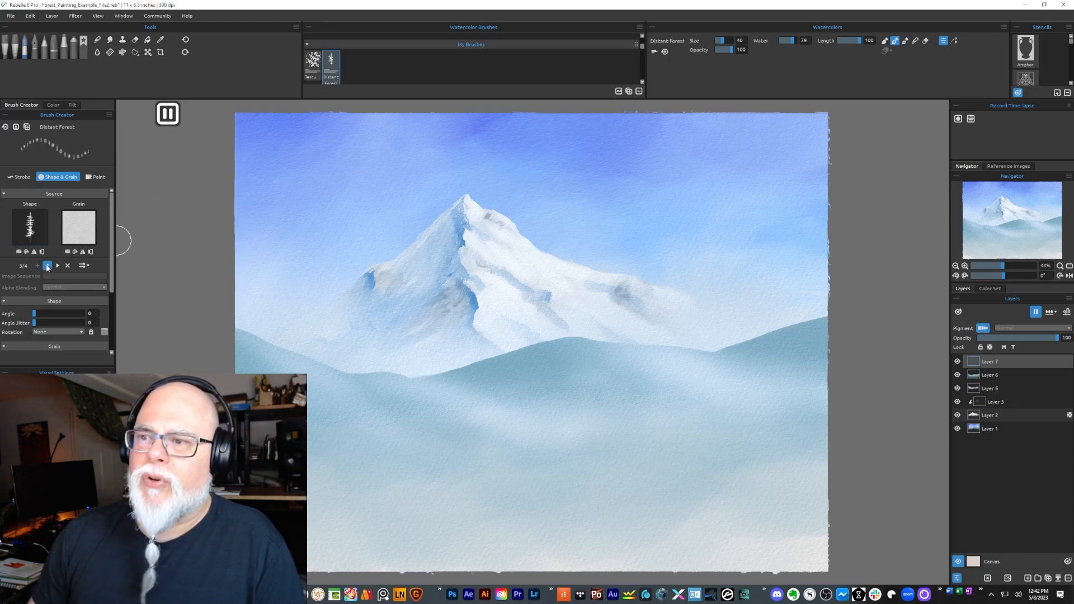
click(47, 266)
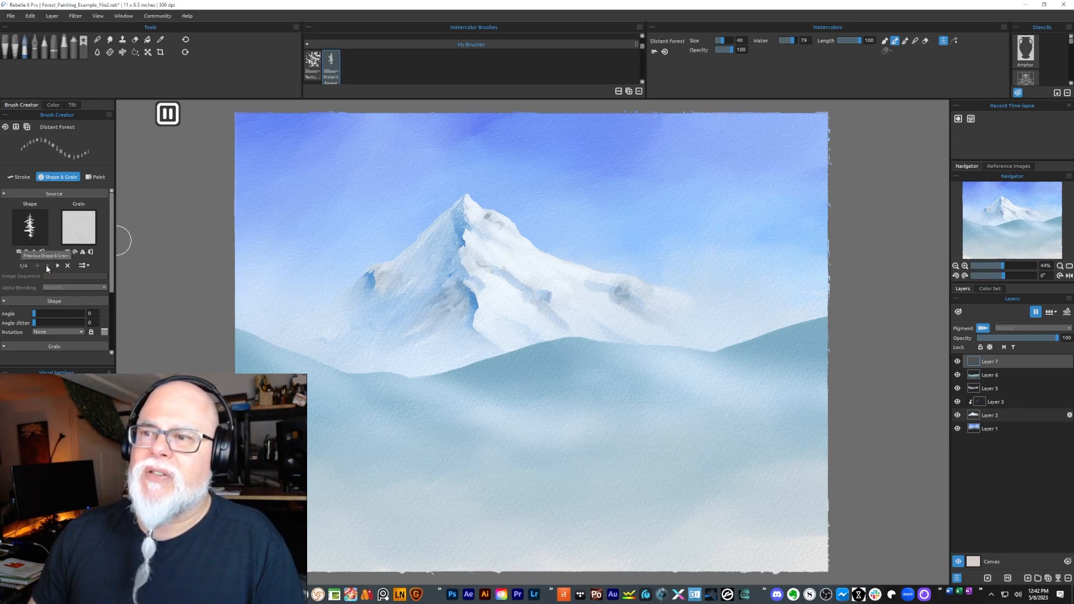
click(58, 267)
click(58, 266)
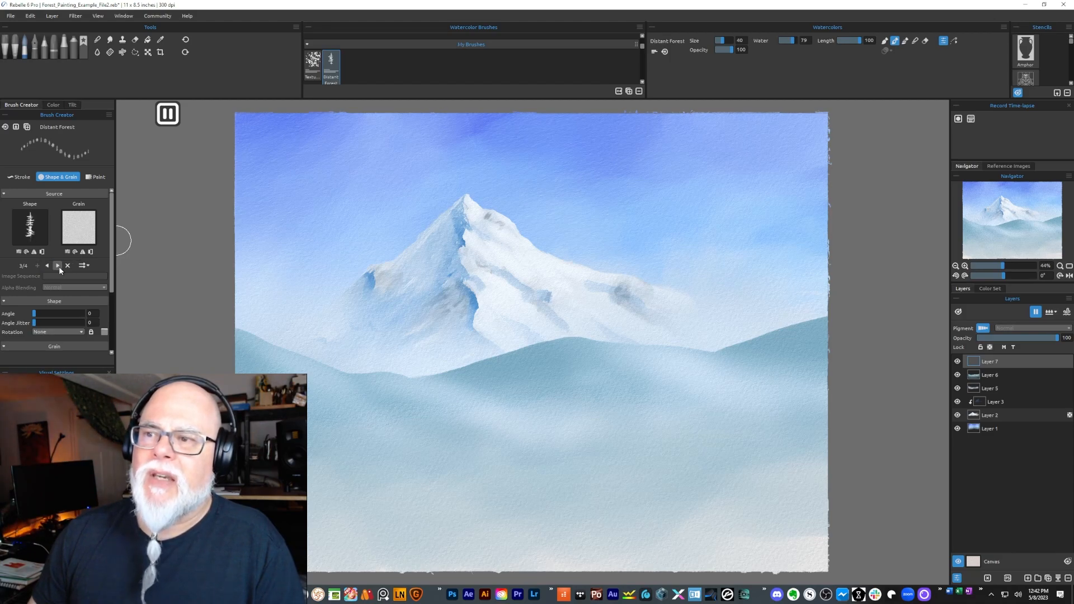
click(58, 266)
click(48, 266)
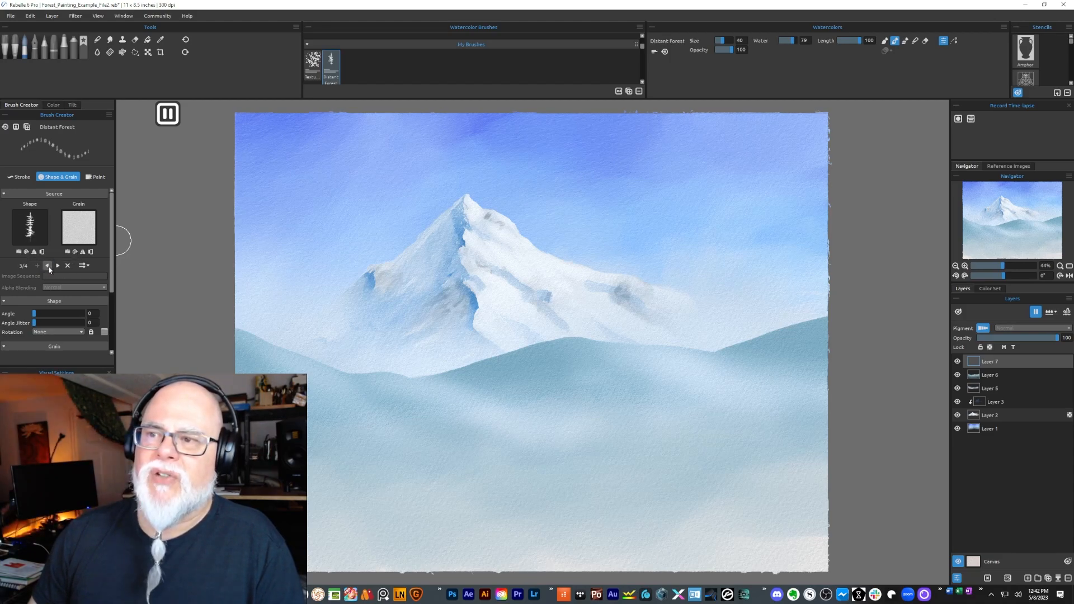
click(48, 266)
click(48, 267)
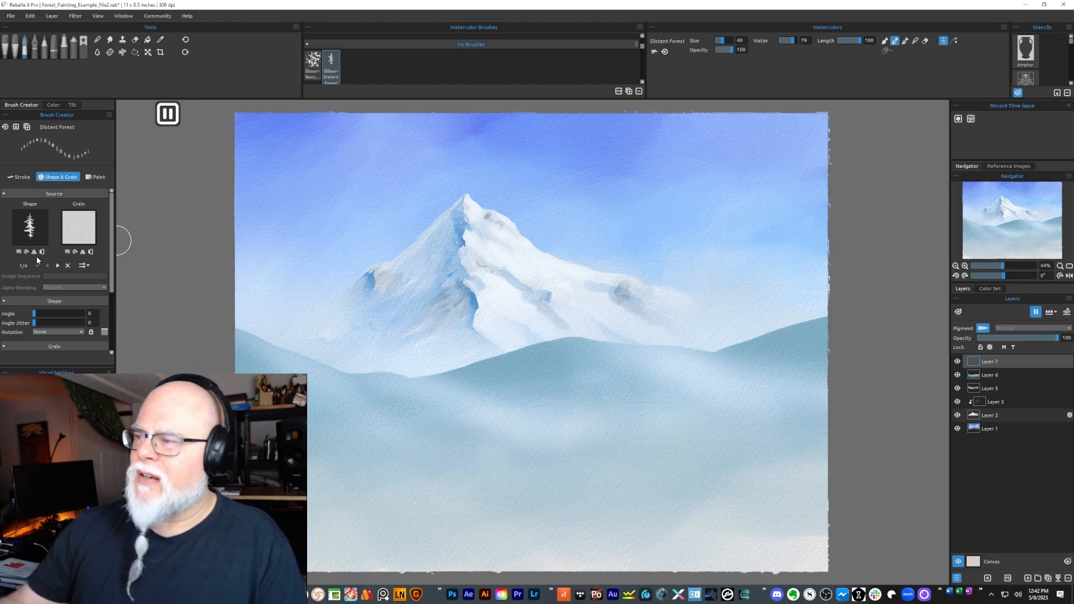
Step: Paint a test row of mixed trees across the mountain on Layer 7 and undo it
click(342, 292)
mouse_move(378, 289)
mouse_down()
mouse_move(601, 281)
mouse_move(765, 303)
mouse_up()
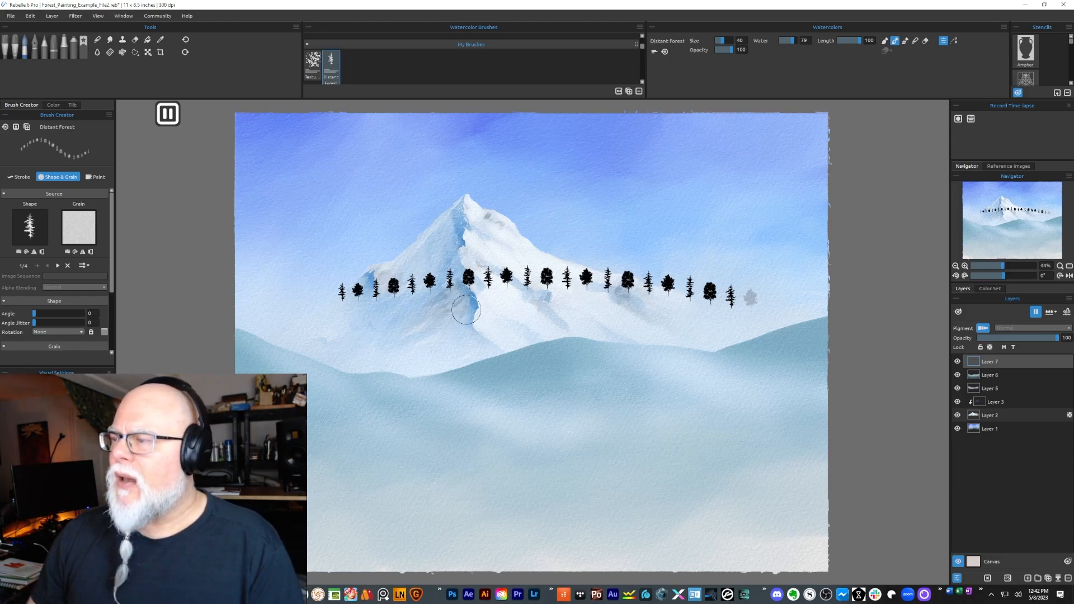
key(ctrl+z)
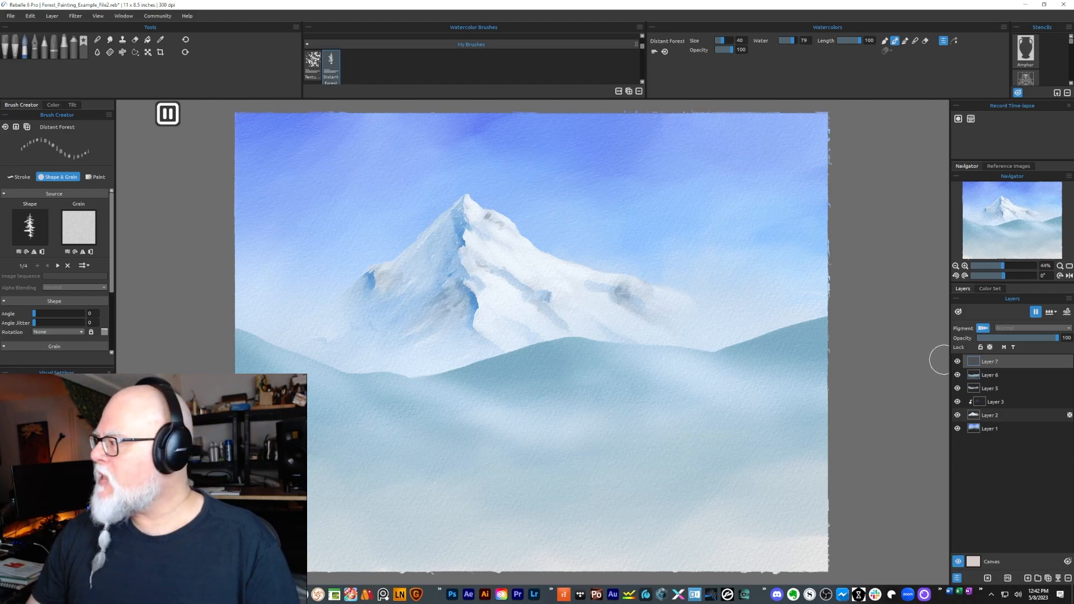
Step: Check Layer 6's visibility, sample the teal hill colour from that layer, and make Layer 7 active again
click(958, 375)
click(957, 374)
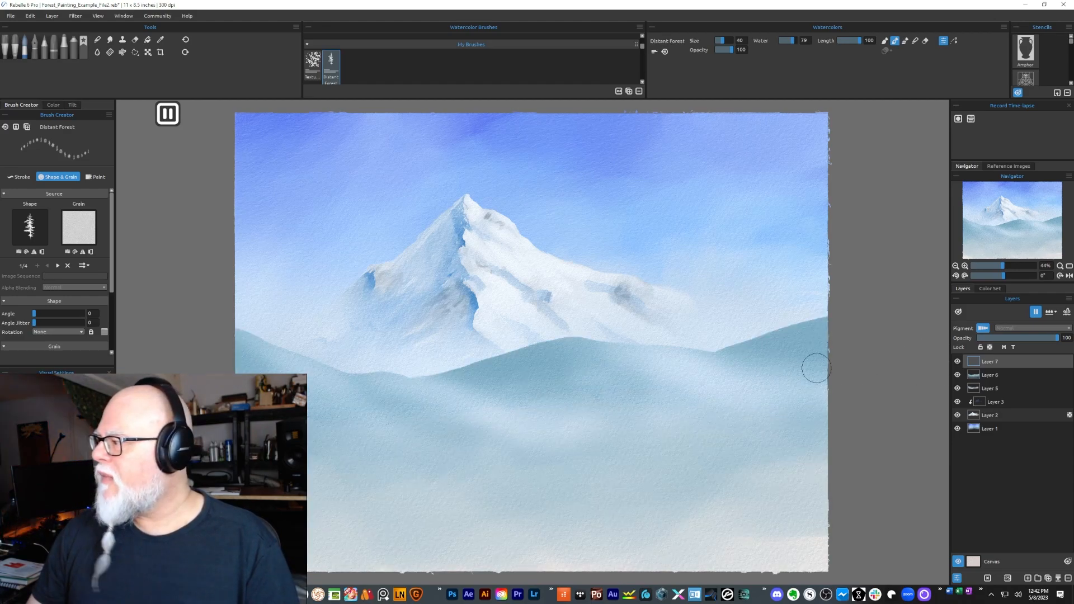
click(1001, 373)
alt+click(818, 333)
click(1001, 362)
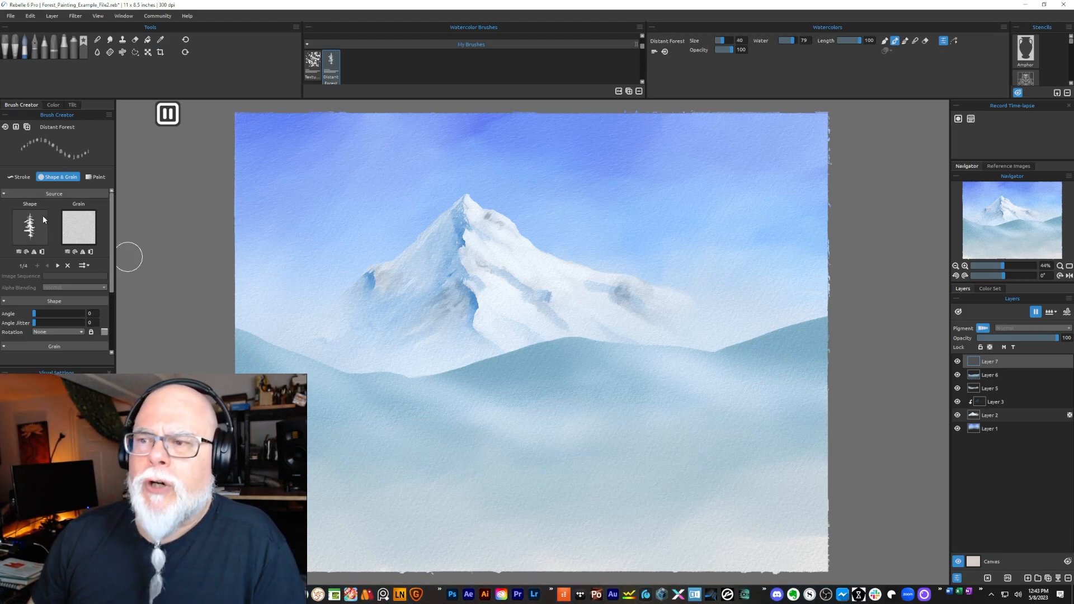
Step: Lower the brush's stroke spacing to 28, paint a test row of trees across the mountain's base and undo it
click(19, 177)
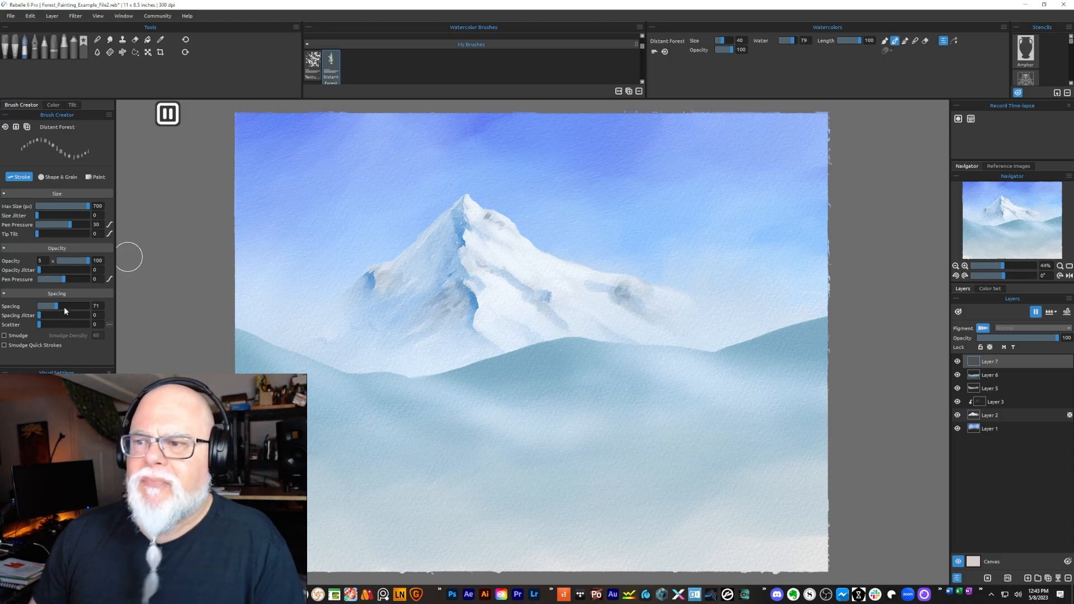
drag(59, 305, 46, 304)
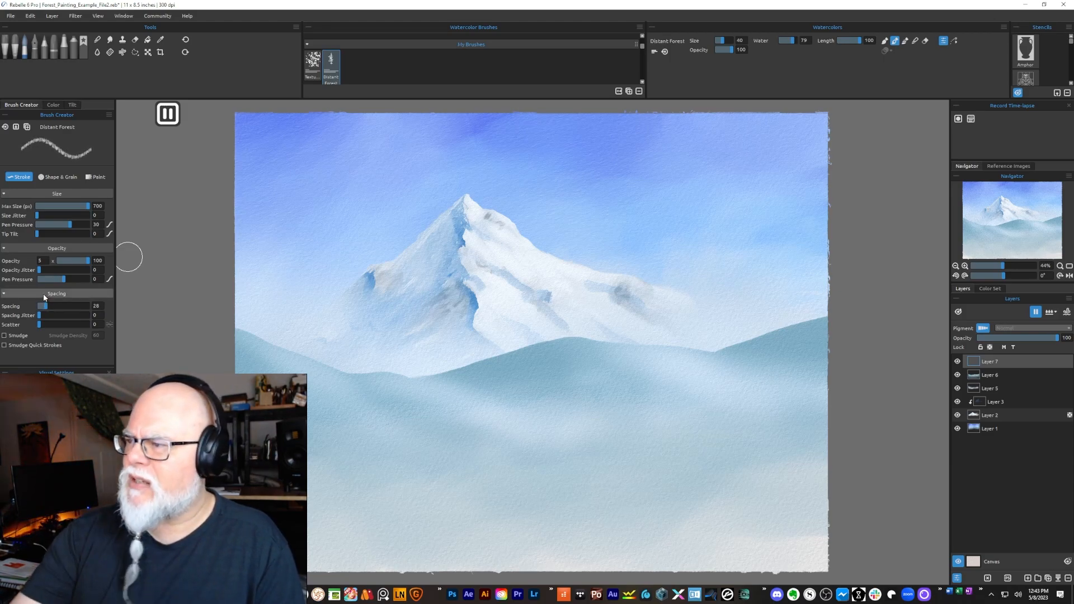
drag(335, 358, 523, 347)
key(ctrl+z)
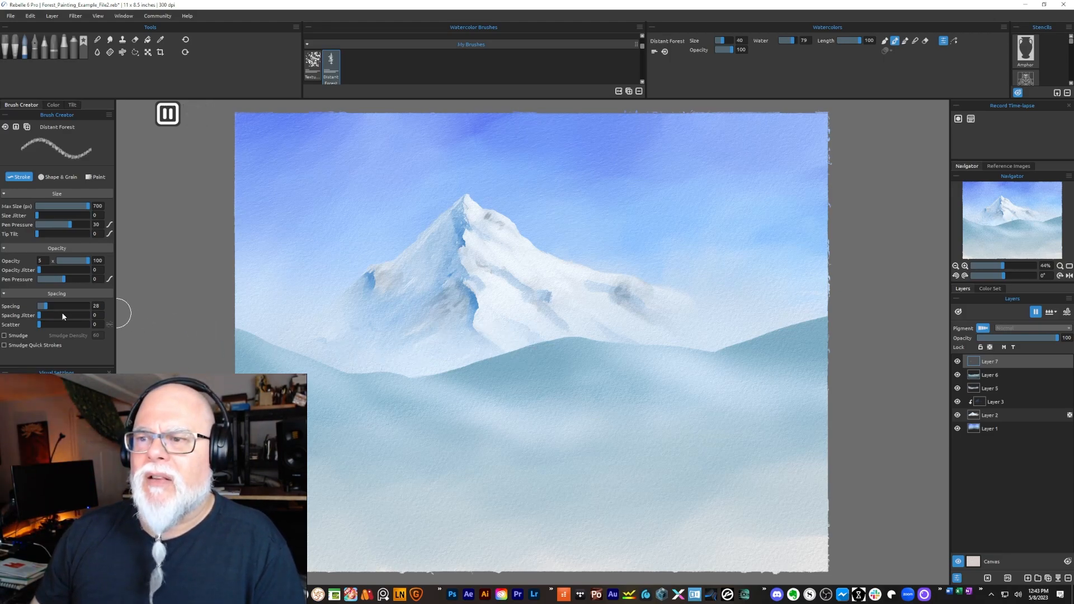
Step: Set the brush's spacing to 65, spacing jitter to 17 and scatter to 200
drag(46, 306, 49, 307)
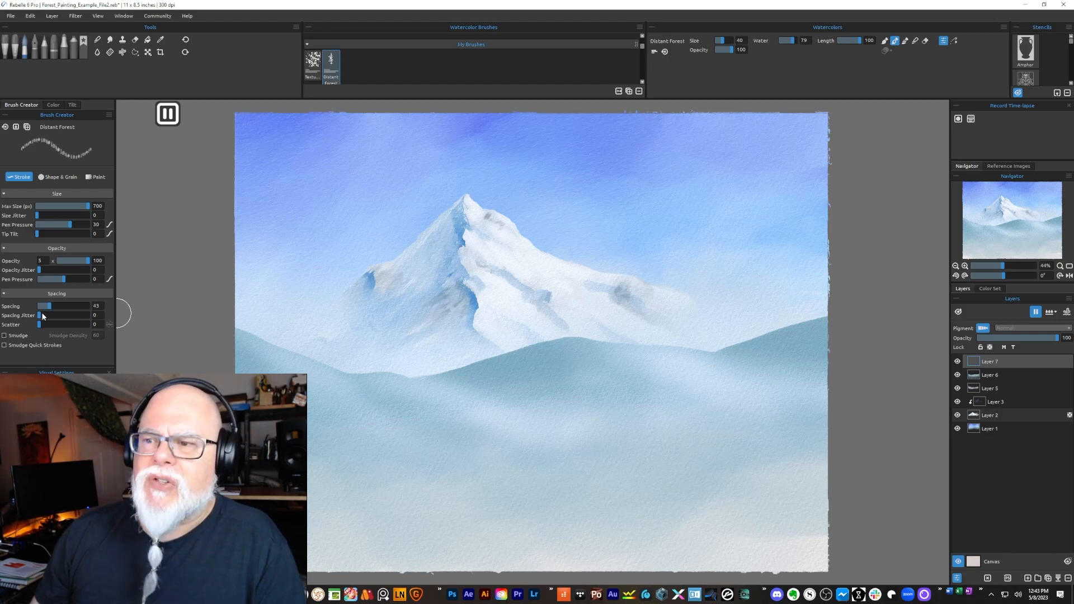
drag(39, 315, 55, 307)
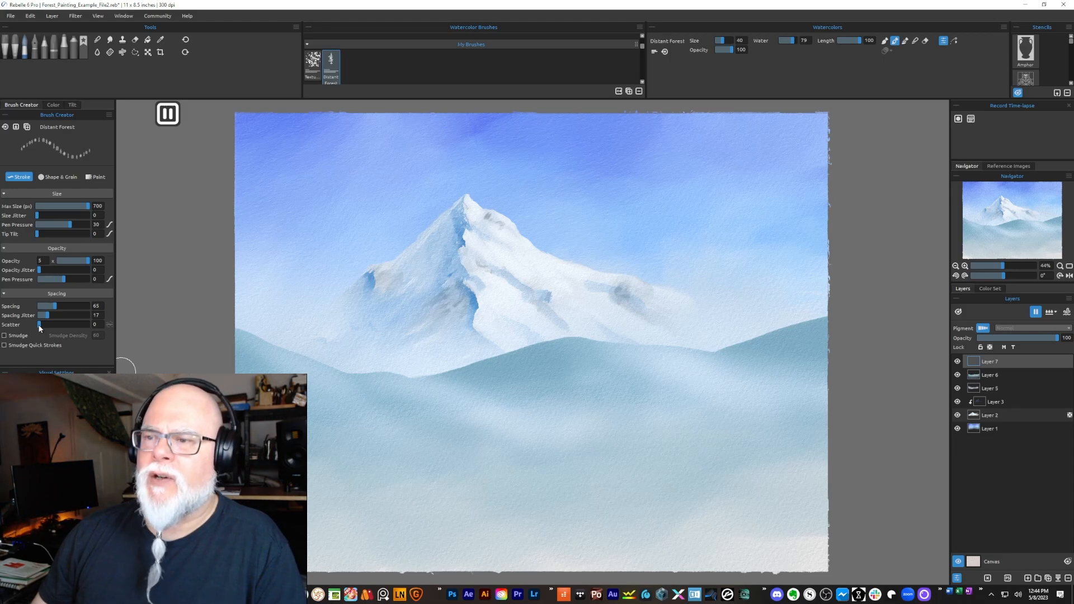
mouse_move(39, 328)
mouse_down()
mouse_move(102, 324)
mouse_move(84, 329)
mouse_up()
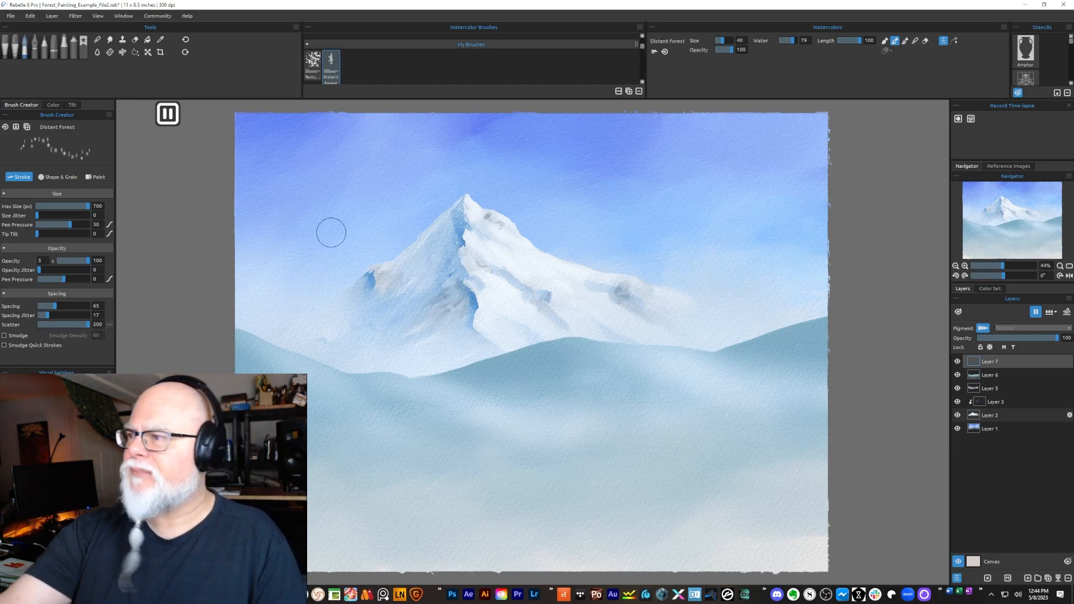
Step: Test-paint widely scattered trees over the whole scene, undo them, and lower the brush's scatter
mouse_move(331, 230)
mouse_down()
mouse_move(475, 235)
mouse_move(531, 252)
mouse_move(563, 181)
mouse_move(447, 224)
mouse_move(391, 308)
mouse_move(559, 391)
mouse_move(522, 364)
mouse_move(544, 274)
mouse_up()
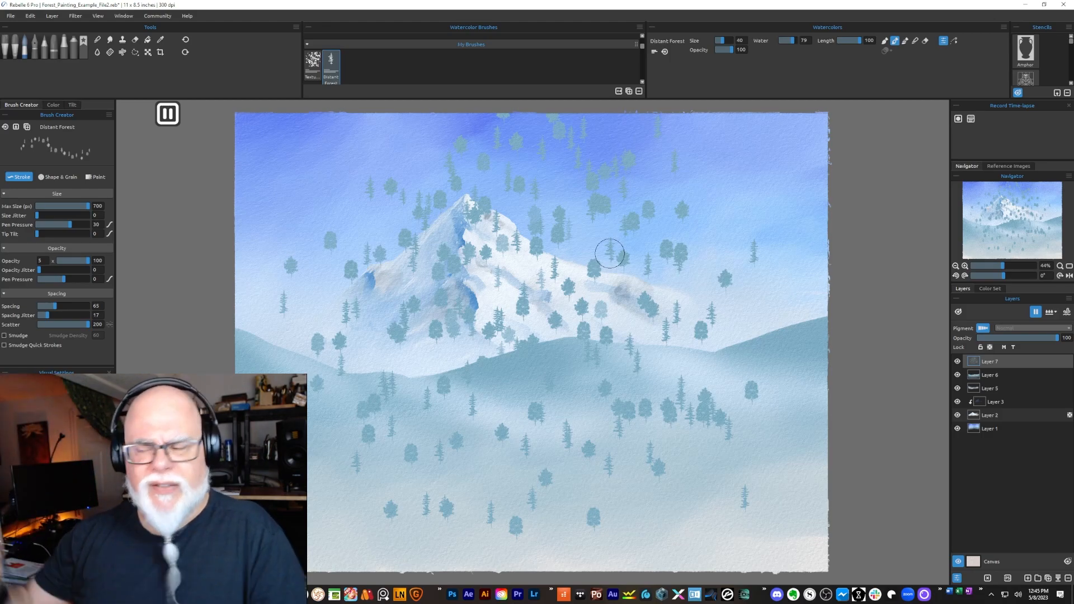
key(ctrl+z)
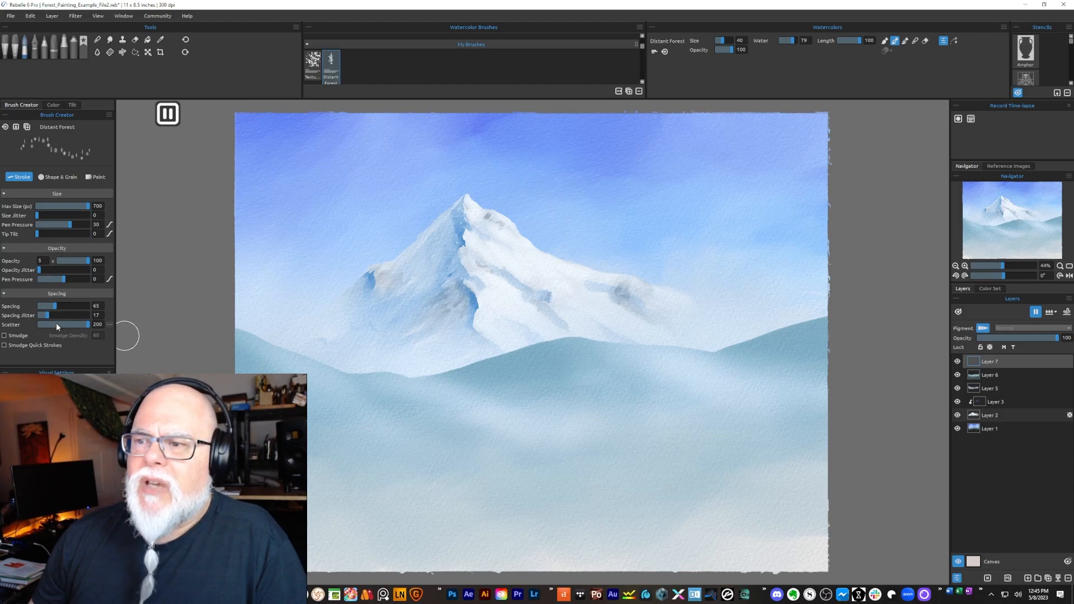
drag(55, 324, 45, 327)
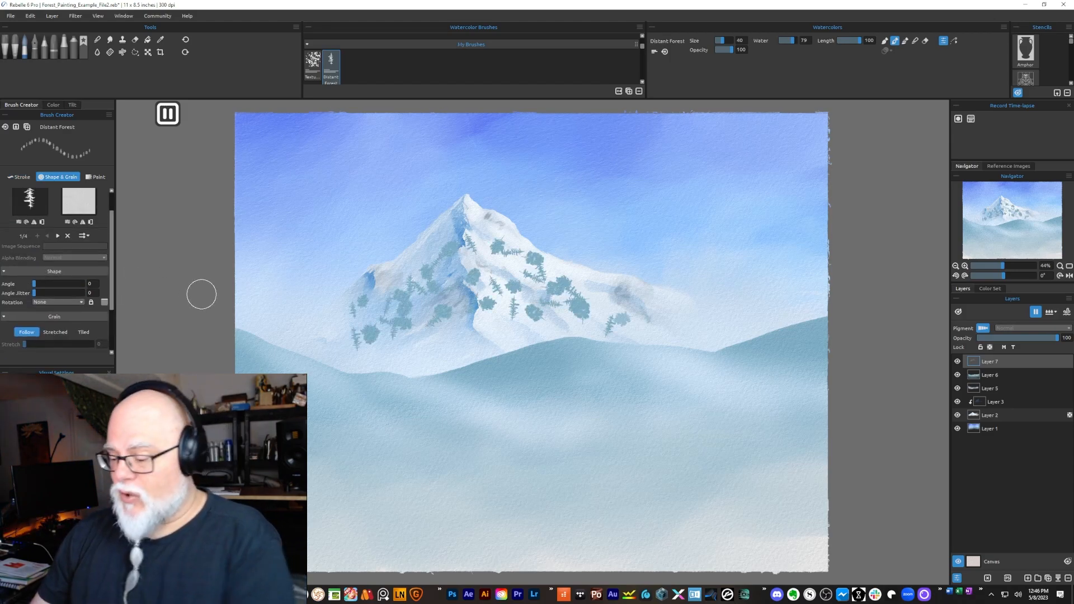
Step: Clear the test trees from Layer 7 and reduce the brush size to 30
key(Delete)
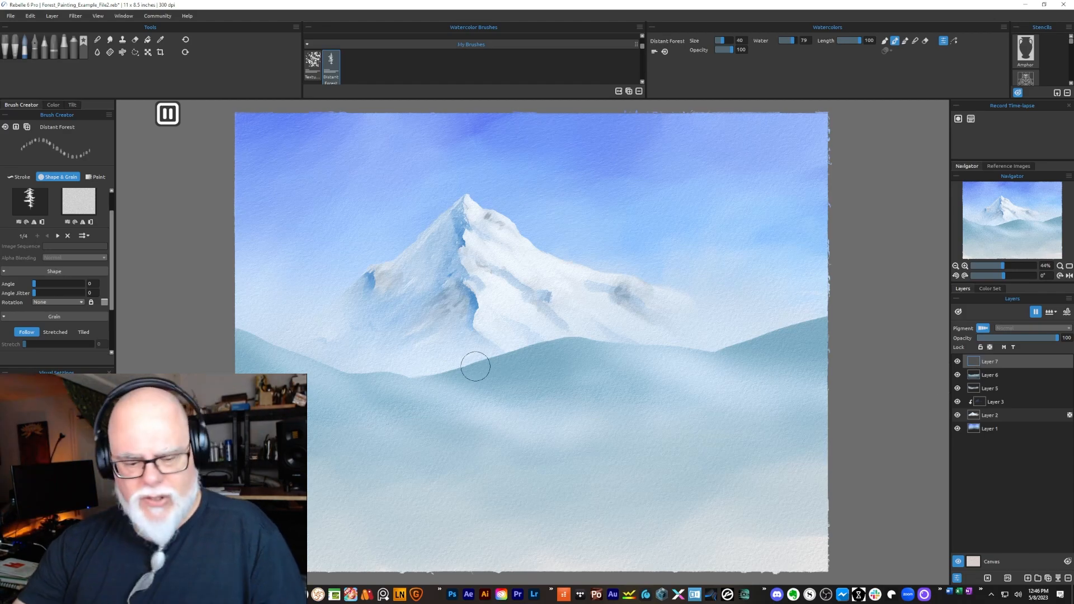
key(bracketleft)
key(bracketleft)
key(bracketleft)
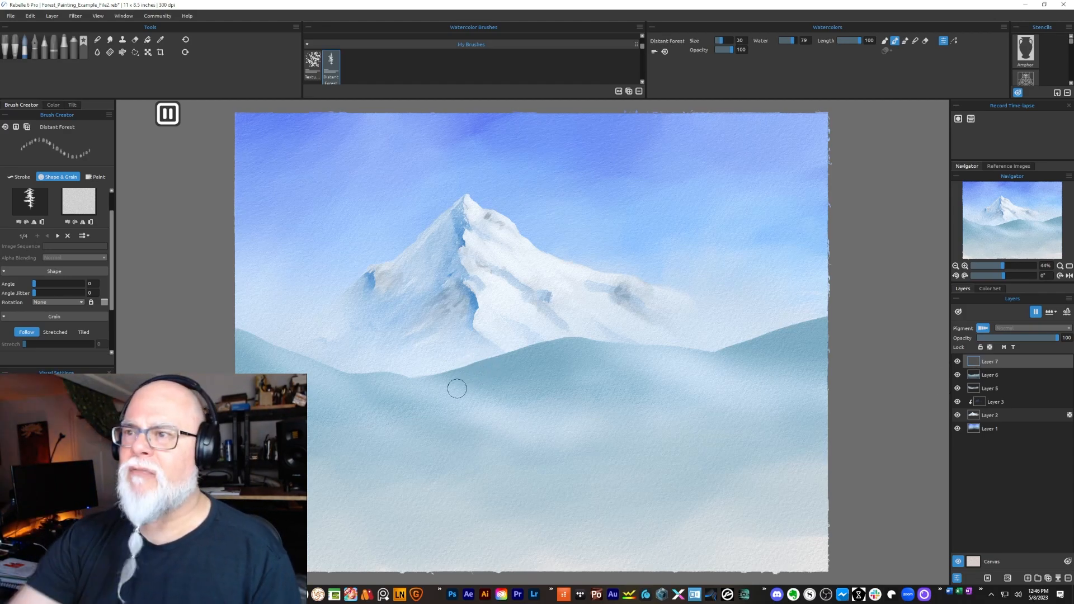
Step: Paint small trees in #7cacc2 along the central, right and left hill ridges and down their slopes on Layer 7
click(53, 106)
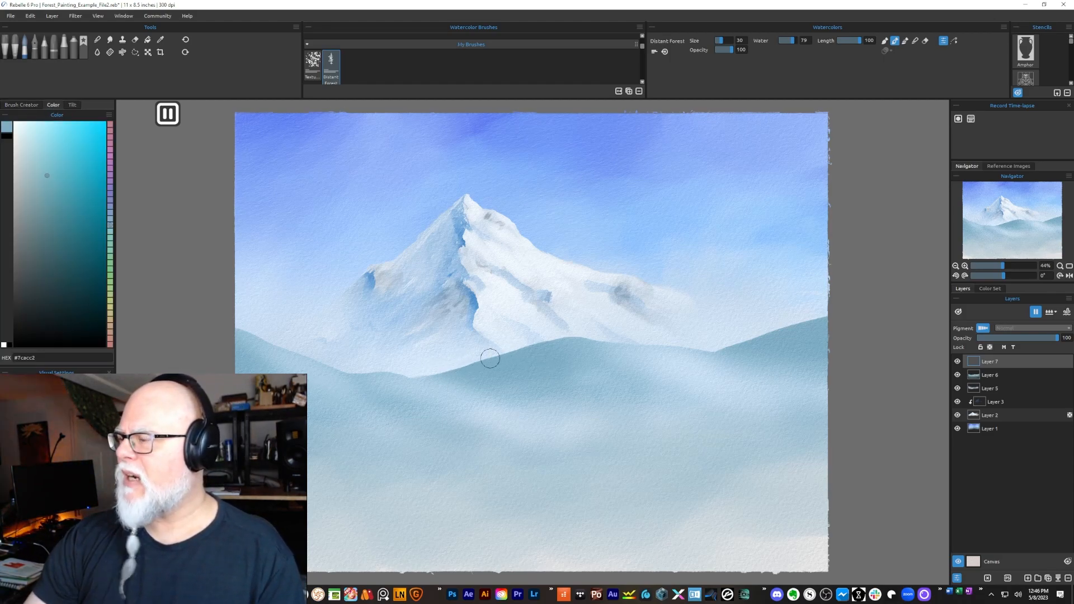
mouse_move(454, 365)
mouse_down()
mouse_move(571, 343)
mouse_move(547, 342)
mouse_move(525, 351)
mouse_move(592, 347)
mouse_move(551, 338)
mouse_move(602, 347)
mouse_up()
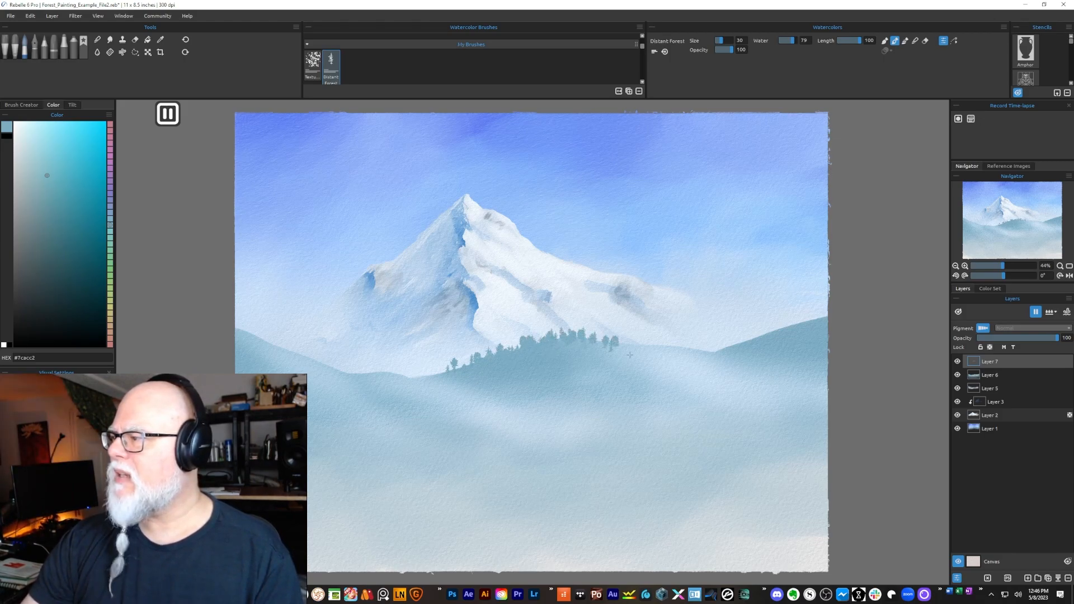
drag(706, 357, 739, 342)
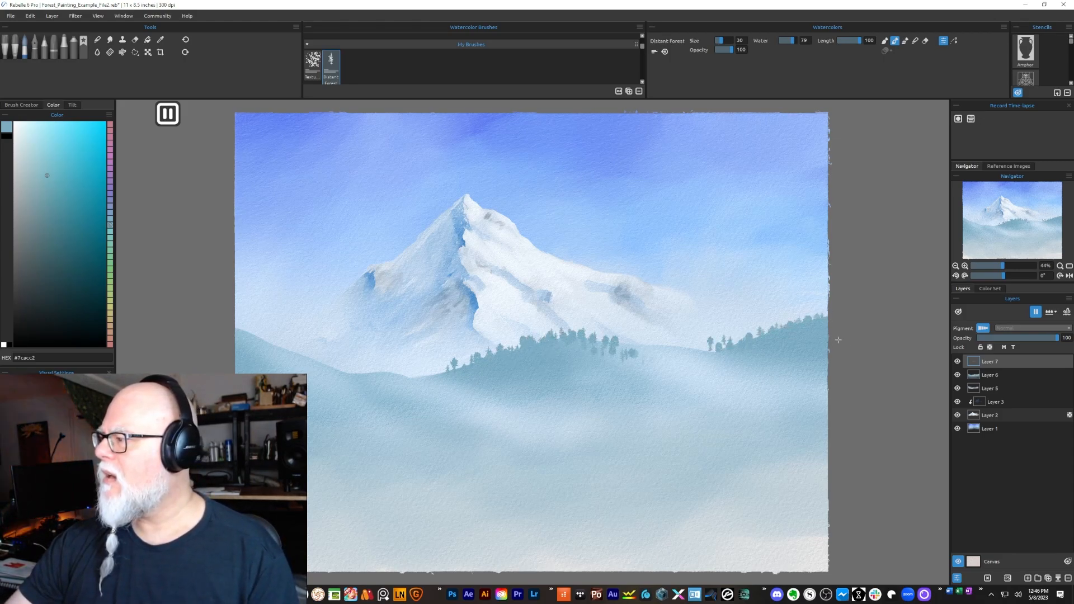
mouse_move(612, 350)
mouse_down()
mouse_move(726, 351)
mouse_move(569, 366)
mouse_move(719, 373)
mouse_move(527, 359)
mouse_move(621, 368)
mouse_move(652, 384)
mouse_up()
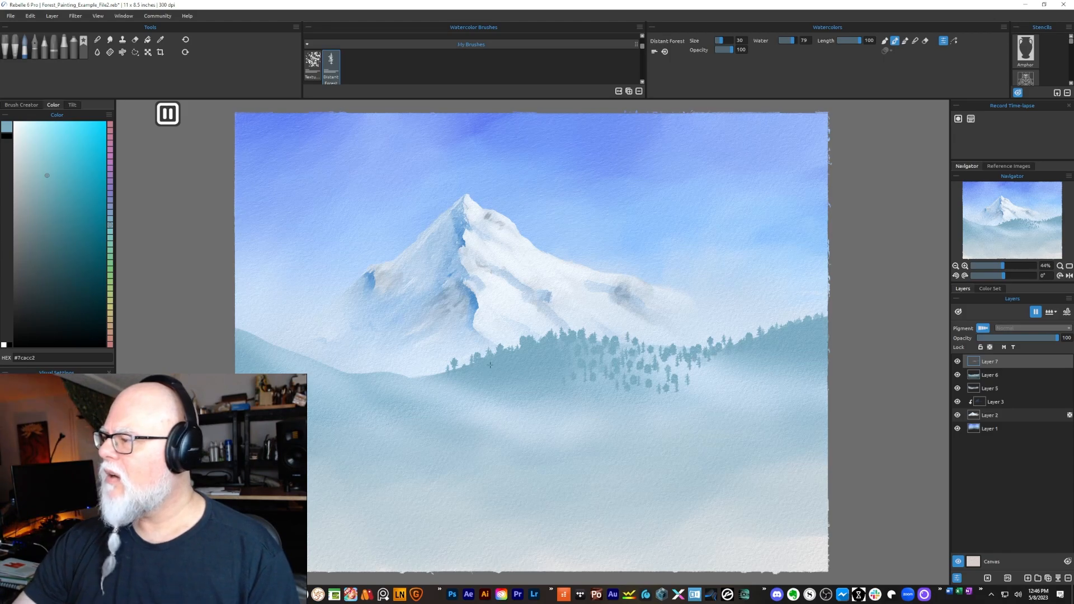
drag(428, 375, 445, 375)
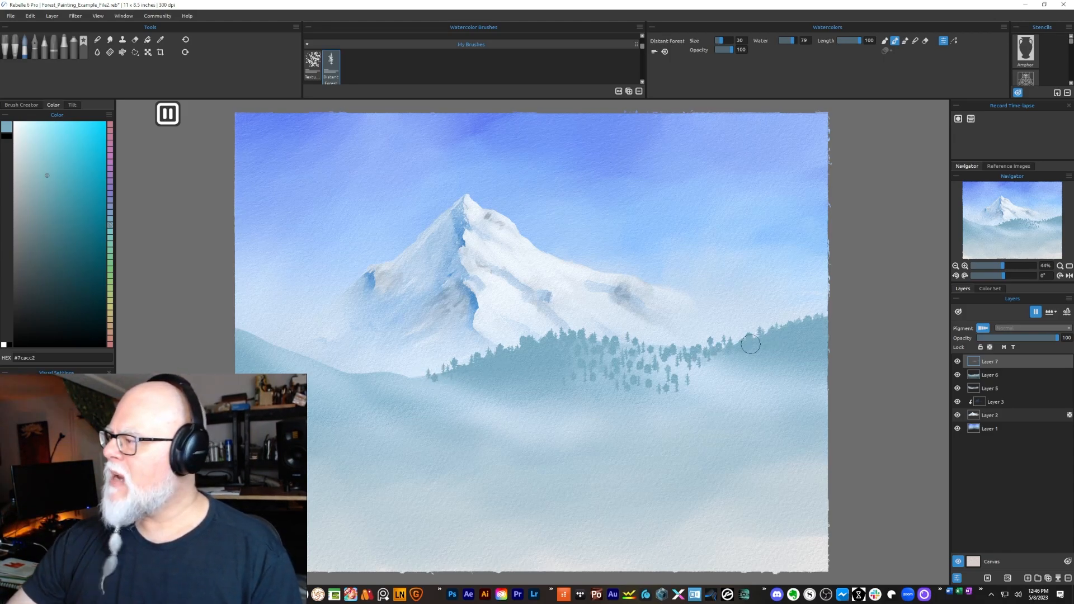
mouse_move(754, 343)
mouse_down()
mouse_move(832, 319)
mouse_move(754, 337)
mouse_move(781, 332)
mouse_up()
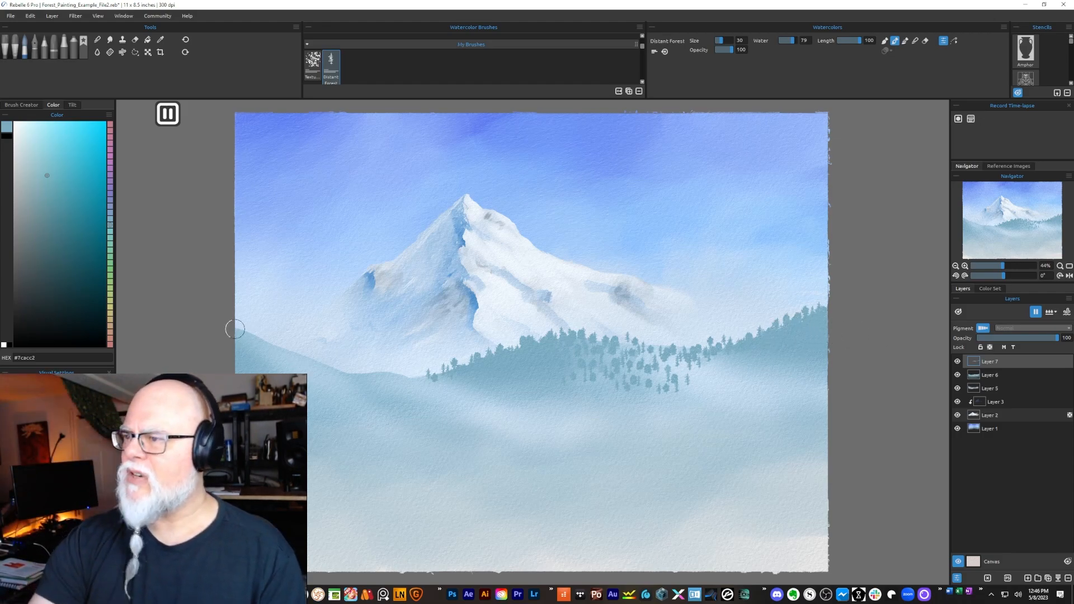
drag(238, 330, 313, 366)
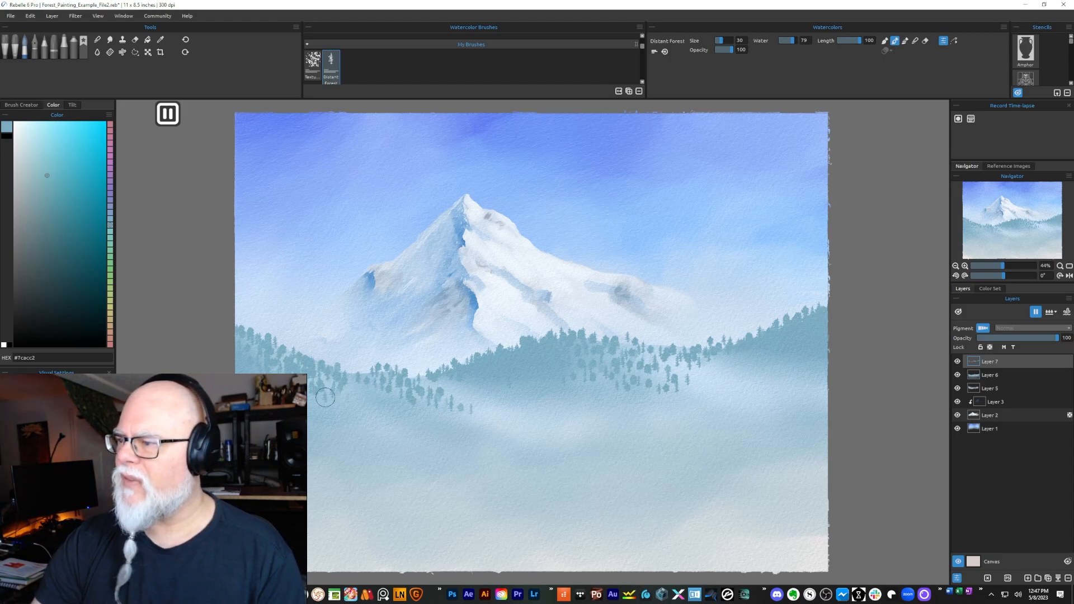
drag(330, 410, 451, 439)
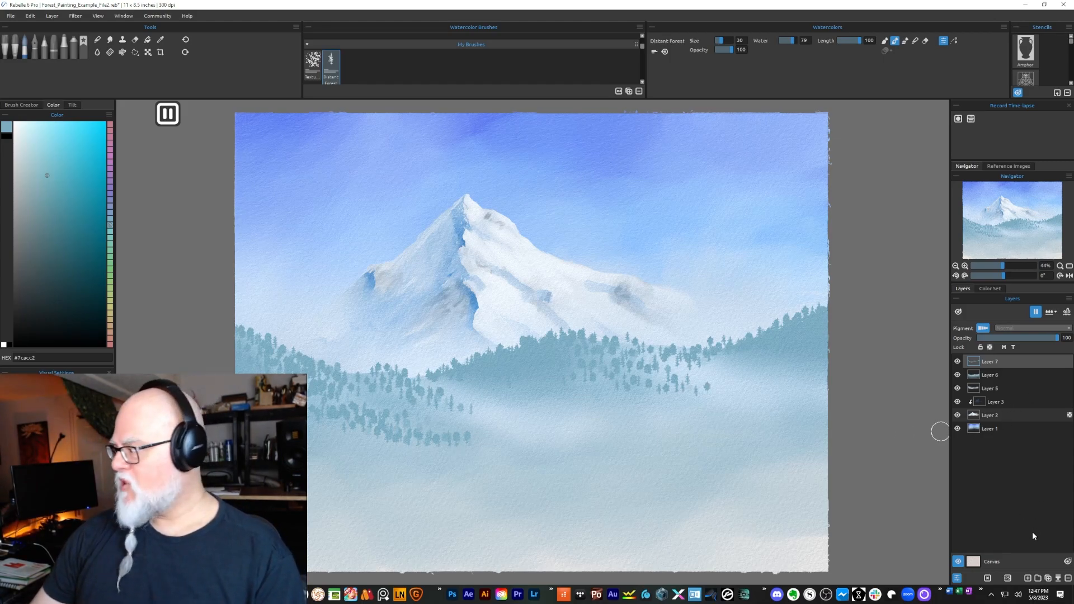
Step: Add a new layer above Layer 7 and set the brush to a darker, greener teal, #56958b, at size 40
click(1027, 579)
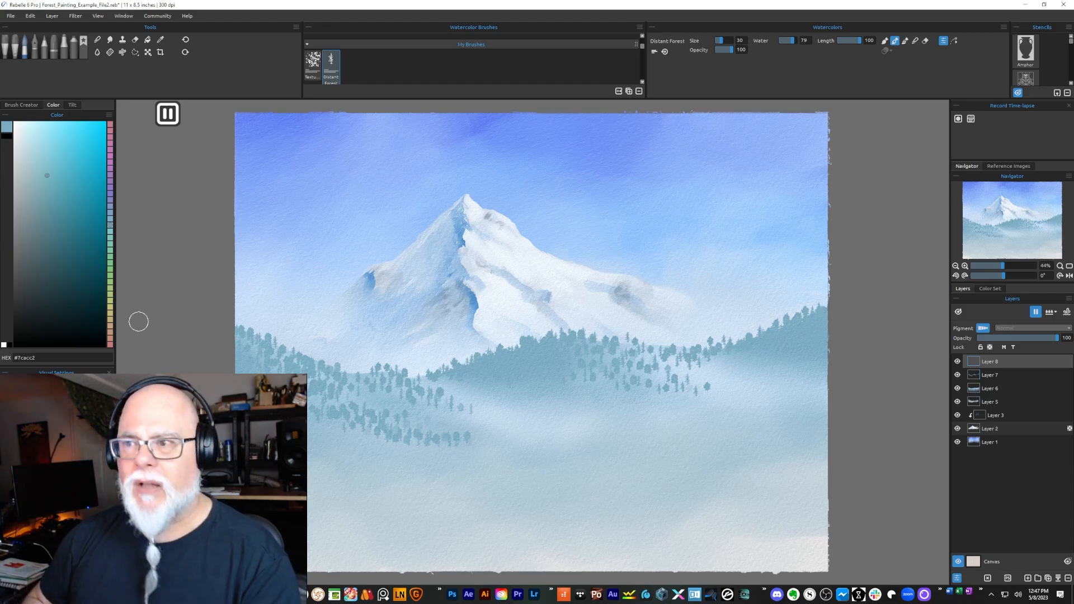
click(110, 231)
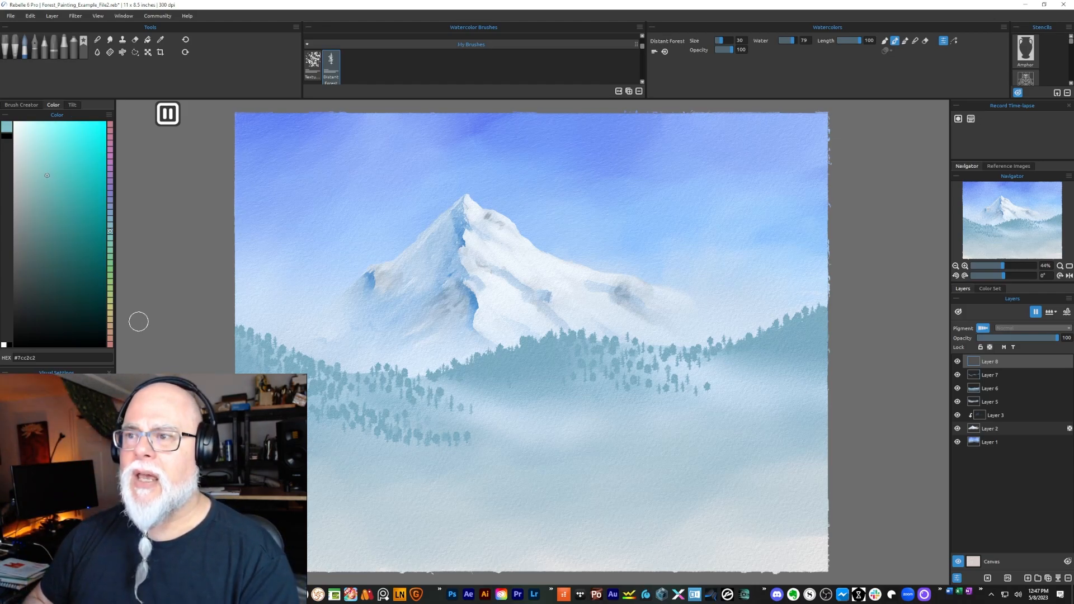
click(110, 238)
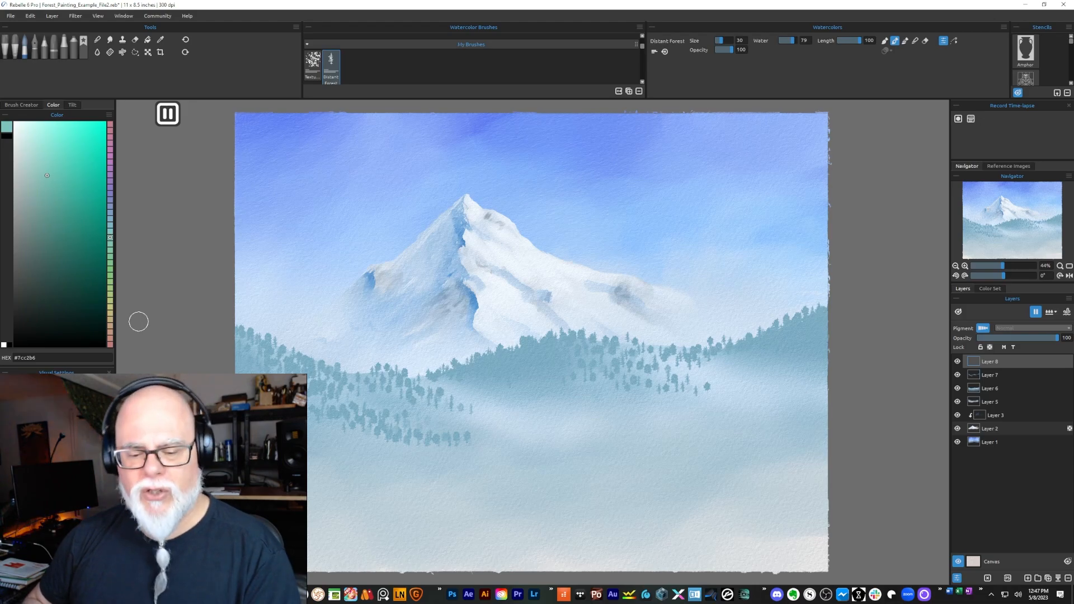
click(47, 189)
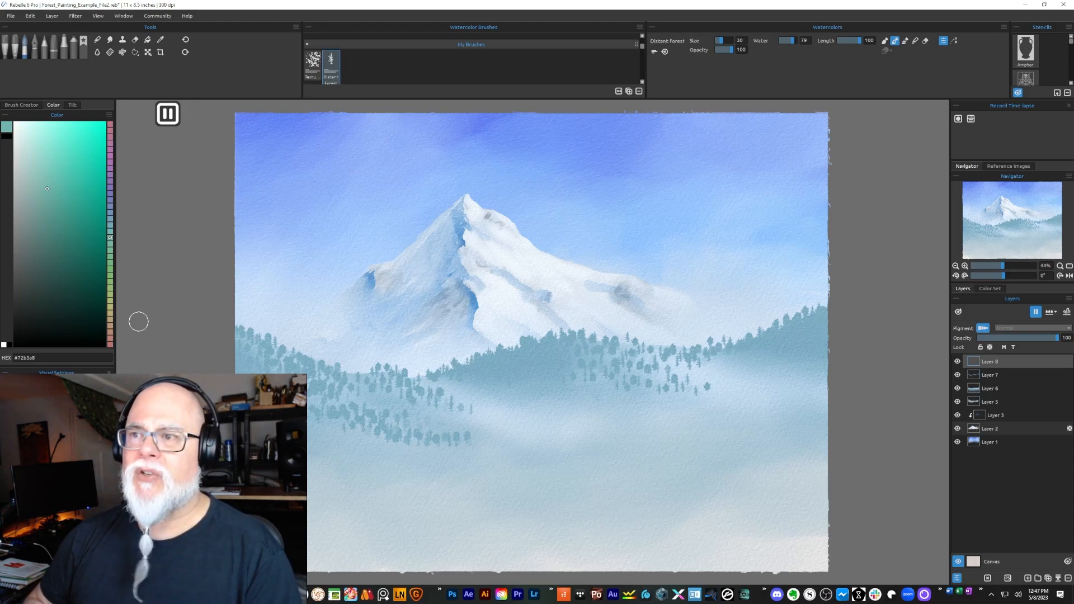
key(shift+l)
key(s)
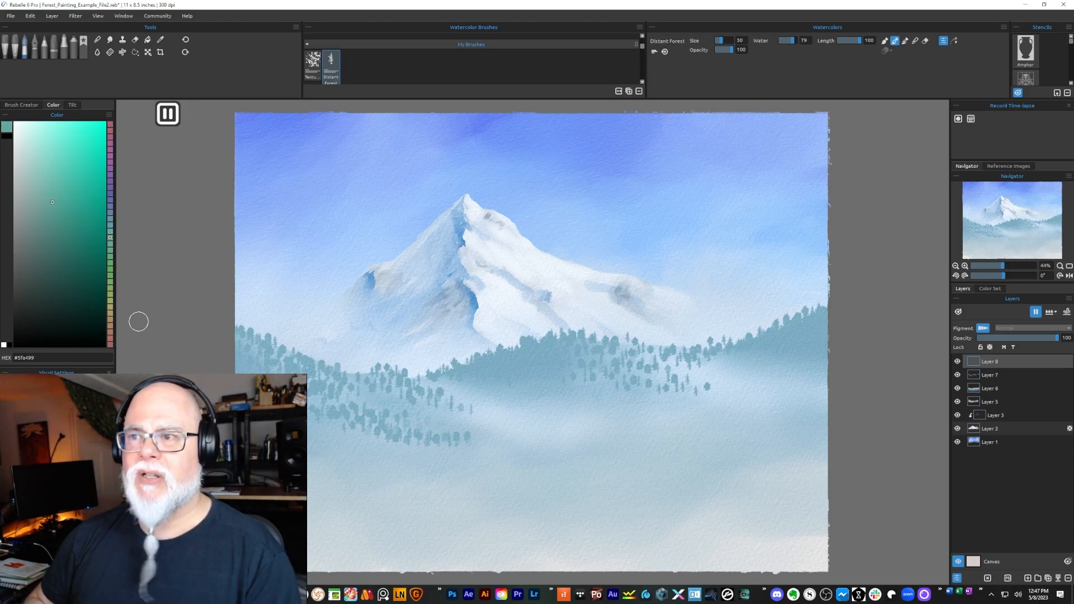
key(shift+l)
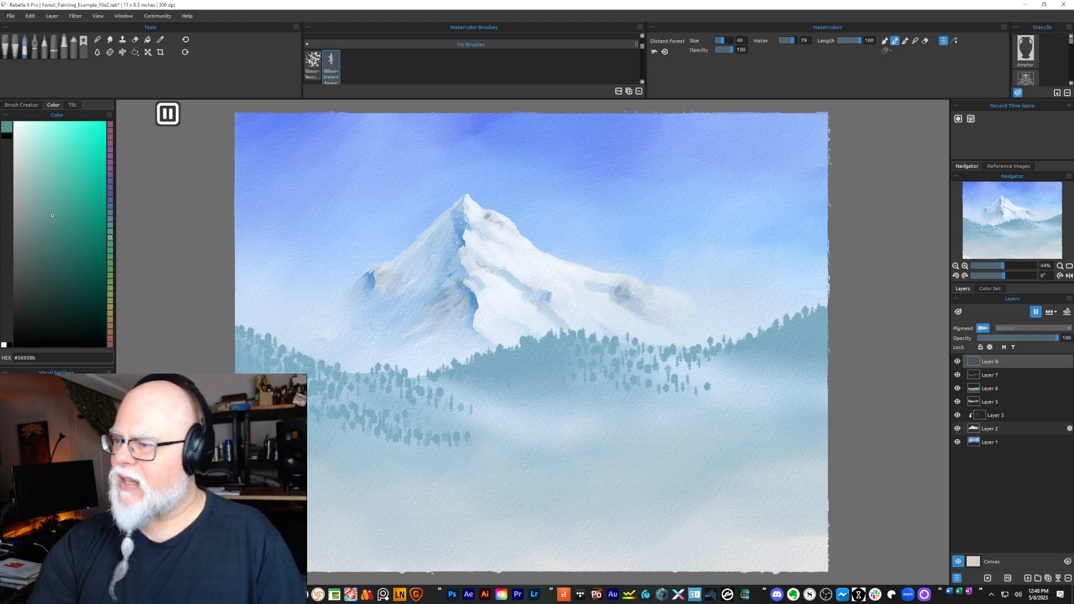
Step: Paint a dense, gently curving band of mid-distance trees on Layer 8, across the full width of the lower hills
mouse_move(310, 414)
mouse_down()
mouse_move(457, 402)
mouse_move(532, 425)
mouse_move(375, 412)
mouse_move(573, 442)
mouse_move(503, 425)
mouse_move(591, 451)
mouse_move(393, 424)
mouse_move(411, 425)
mouse_move(330, 435)
mouse_up()
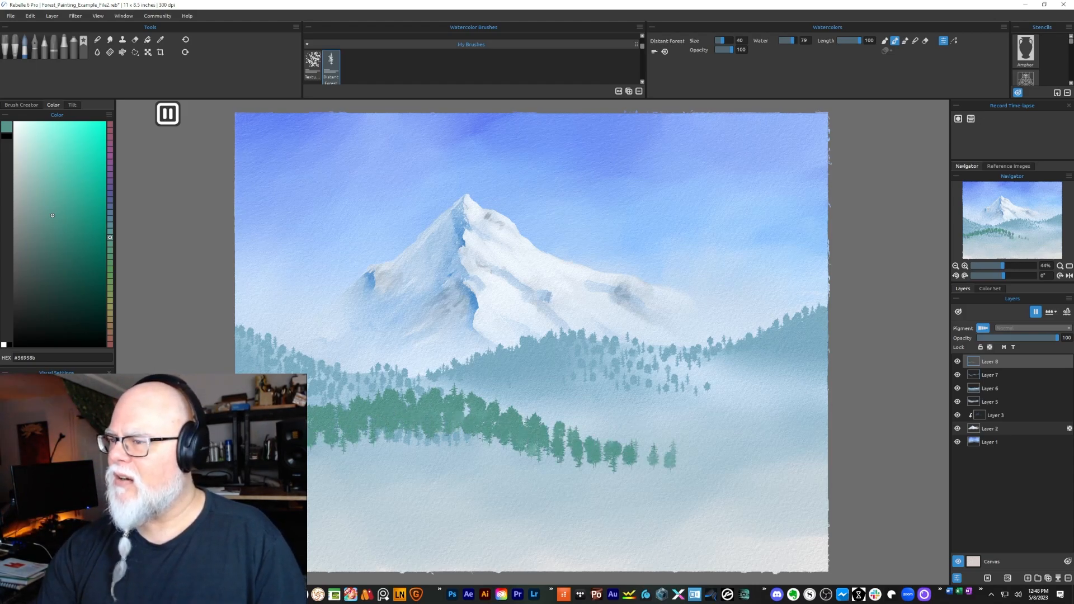
mouse_move(480, 438)
mouse_down()
mouse_move(564, 447)
mouse_move(520, 454)
mouse_move(747, 461)
mouse_up()
mouse_move(818, 412)
mouse_down()
mouse_move(760, 444)
mouse_move(865, 395)
mouse_move(701, 462)
mouse_move(788, 452)
mouse_move(751, 456)
mouse_up()
mouse_move(409, 438)
mouse_down()
mouse_move(316, 447)
mouse_move(520, 462)
mouse_move(383, 439)
mouse_move(506, 450)
mouse_move(516, 463)
mouse_move(322, 445)
mouse_move(515, 460)
mouse_up()
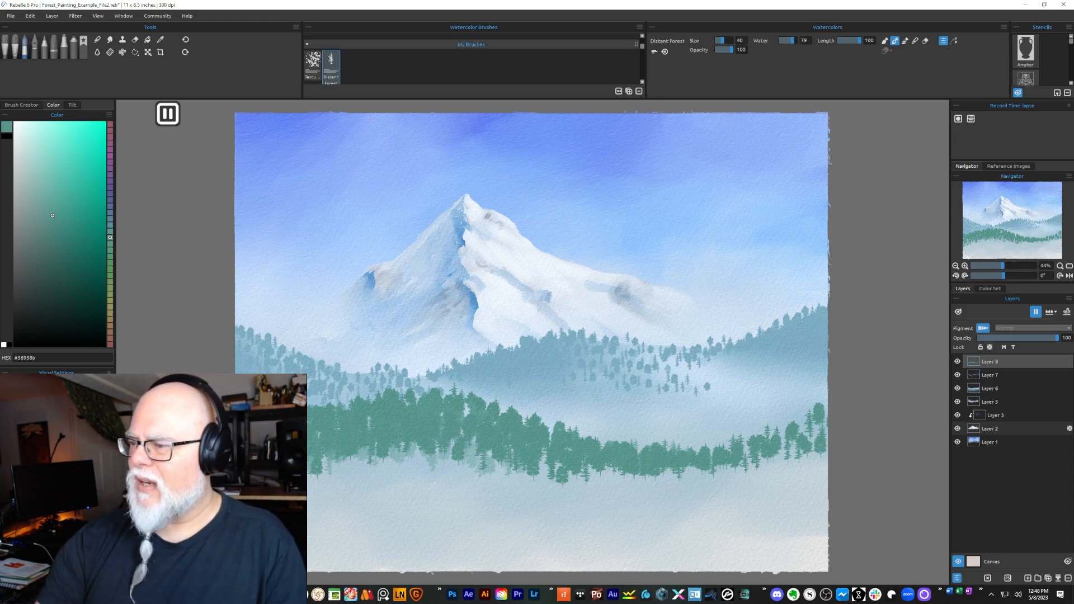
mouse_move(325, 466)
mouse_down()
mouse_move(433, 456)
mouse_move(576, 470)
mouse_move(766, 465)
mouse_move(361, 456)
mouse_move(535, 462)
mouse_up()
Step: On a new layer above Layer 8, paint large dark green (#30684c) foreground trees at size 70 across the painting's lower-left corner
key(ctrl+shift+n)
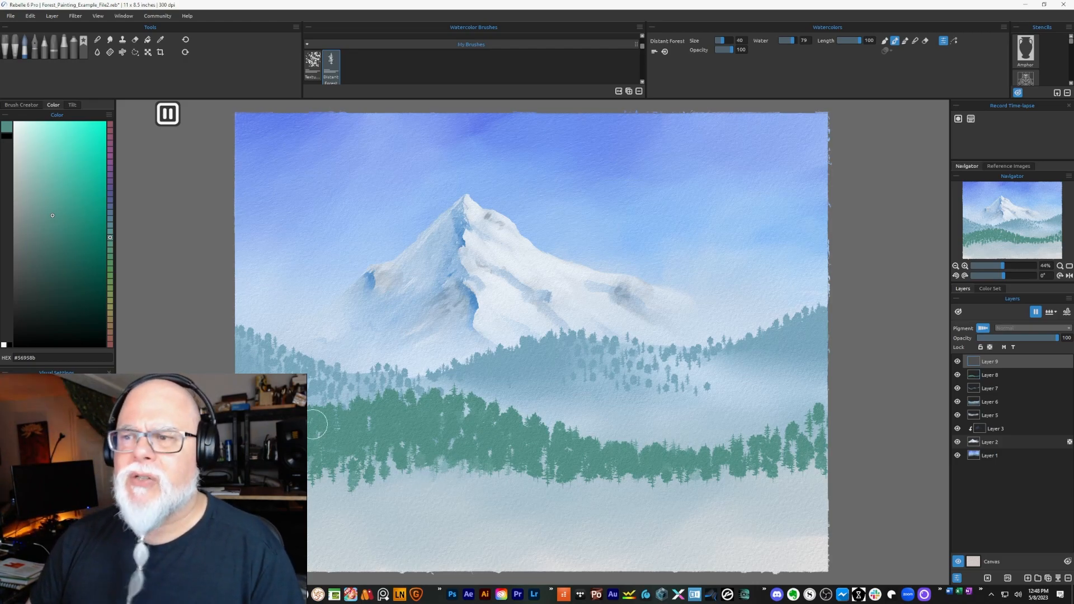
drag(52, 215, 52, 255)
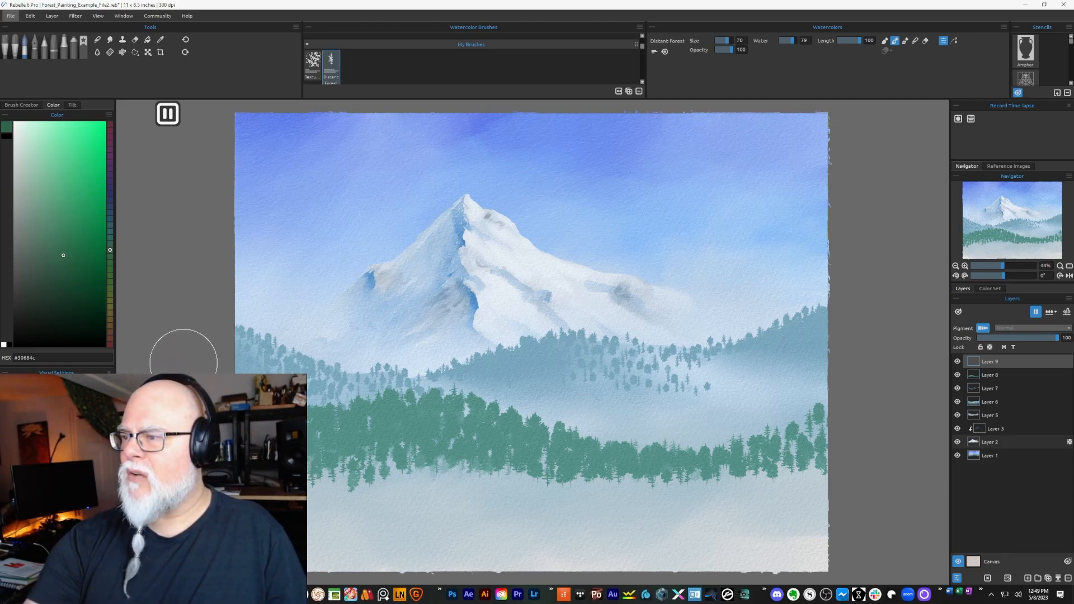
mouse_move(238, 376)
mouse_down()
mouse_move(343, 456)
mouse_move(246, 369)
mouse_move(409, 501)
mouse_move(347, 501)
mouse_up()
mouse_move(347, 500)
mouse_down()
mouse_move(420, 506)
mouse_move(333, 482)
mouse_move(449, 522)
mouse_move(419, 531)
mouse_move(478, 547)
mouse_move(321, 510)
mouse_up()
mouse_move(418, 554)
mouse_down()
mouse_move(326, 545)
mouse_move(446, 529)
mouse_move(458, 545)
mouse_move(335, 525)
mouse_up()
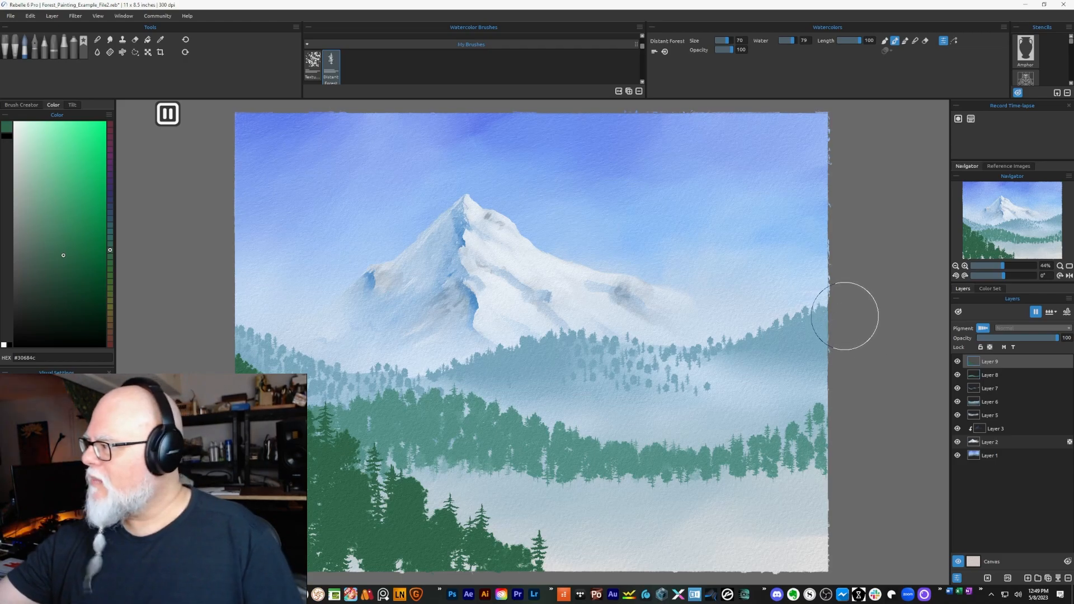
Step: Paint a tall slope of dark green trees down the painting's right side on Layer 9 and fill its gaps
mouse_move(844, 316)
mouse_down()
mouse_move(811, 346)
mouse_move(760, 436)
mouse_move(811, 335)
mouse_move(780, 396)
mouse_move(685, 492)
mouse_move(819, 425)
mouse_move(749, 498)
mouse_move(805, 481)
mouse_move(798, 416)
mouse_move(660, 559)
mouse_move(688, 531)
mouse_move(763, 518)
mouse_move(833, 537)
mouse_move(791, 562)
mouse_move(789, 517)
mouse_up()
mouse_move(769, 452)
mouse_down()
mouse_move(744, 495)
mouse_move(695, 526)
mouse_up()
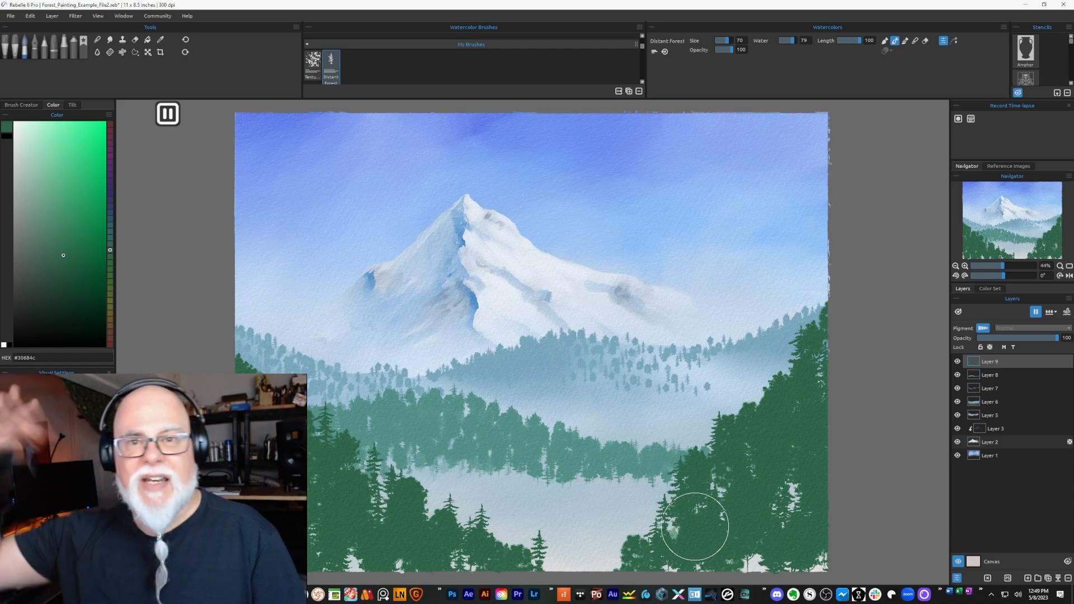
drag(800, 487, 773, 539)
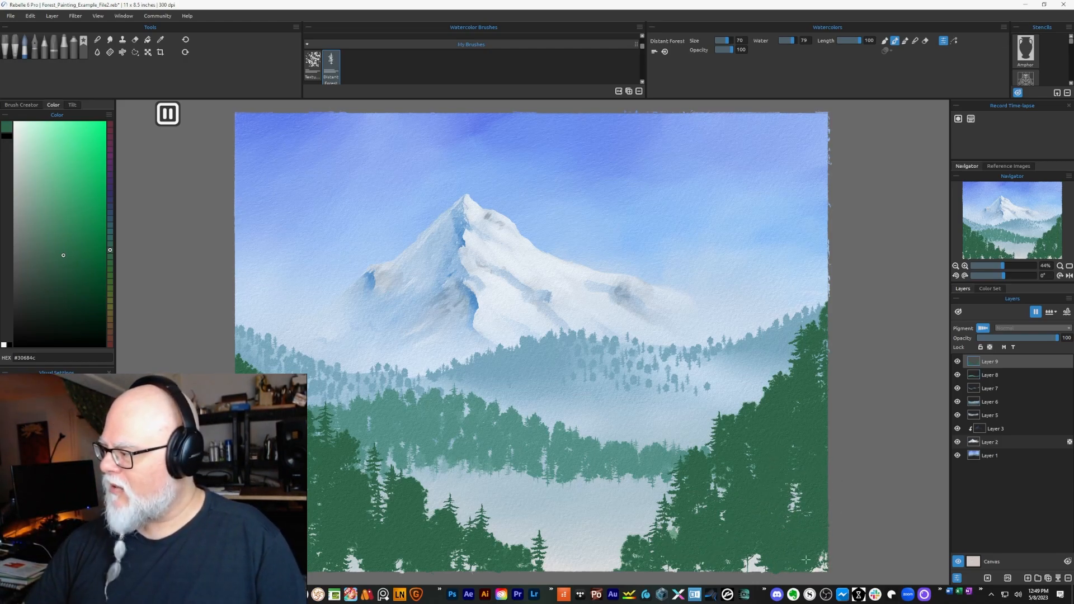
drag(777, 502, 764, 522)
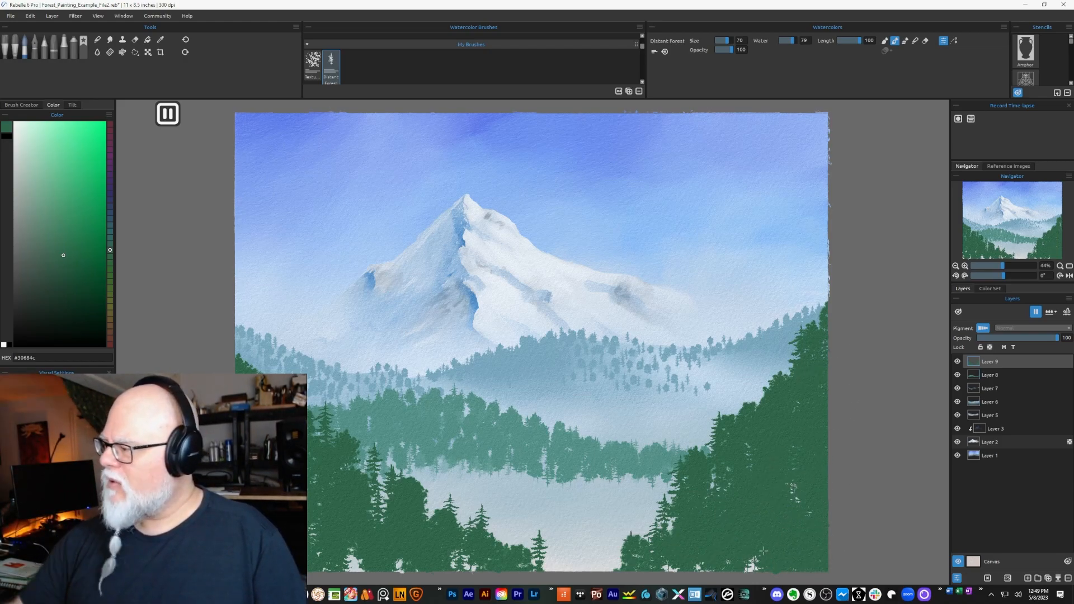